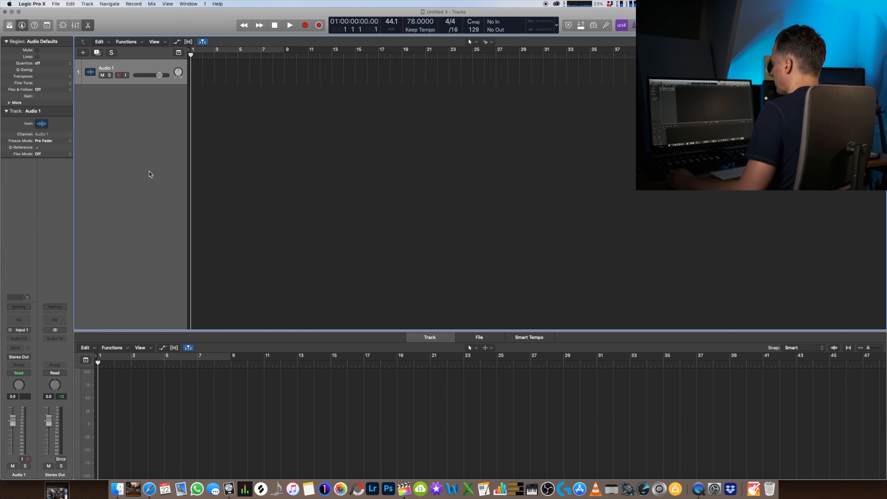
# - Create a Drummer track and extend it to three consecutive eight-bar regions
pyautogui.press('alt+super+n')
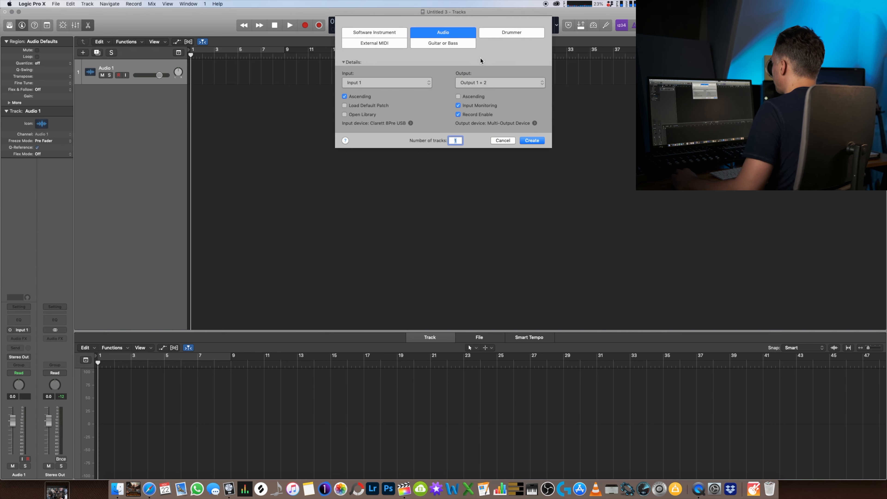
pyautogui.click(503, 33)
pyautogui.click(531, 114)
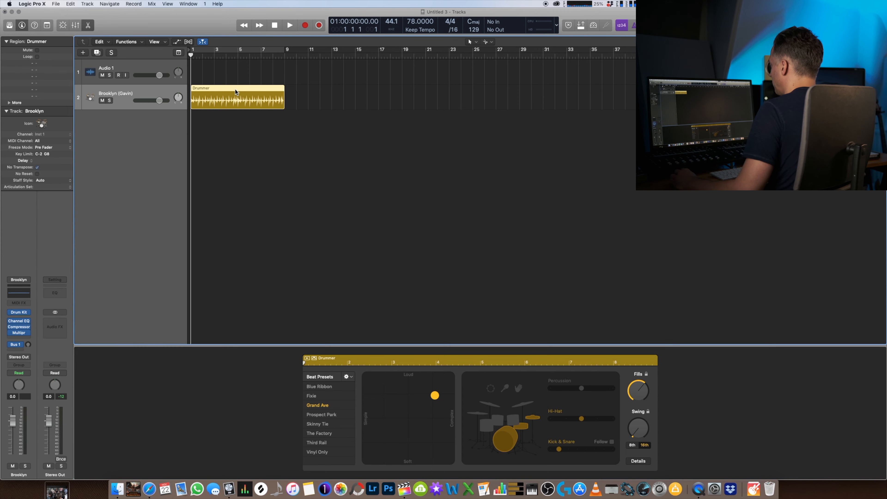
pyautogui.click(289, 98)
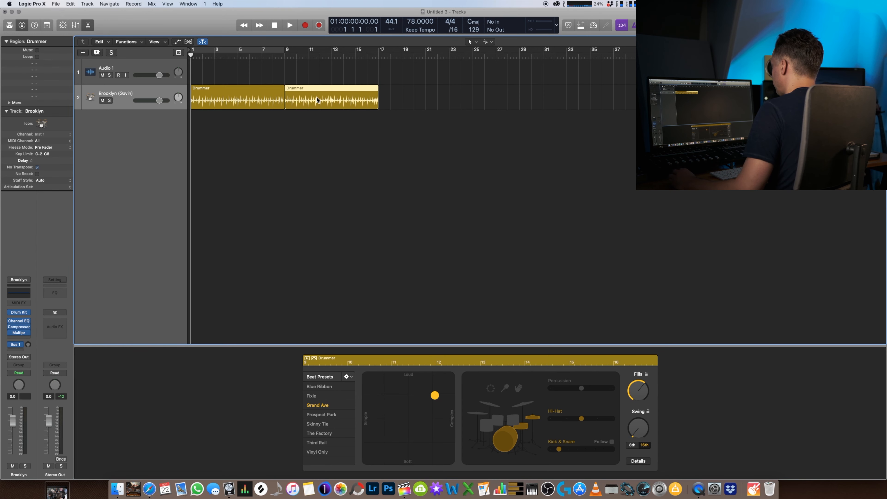
pyautogui.moveTo(319, 87); pyautogui.dragTo(413, 88)
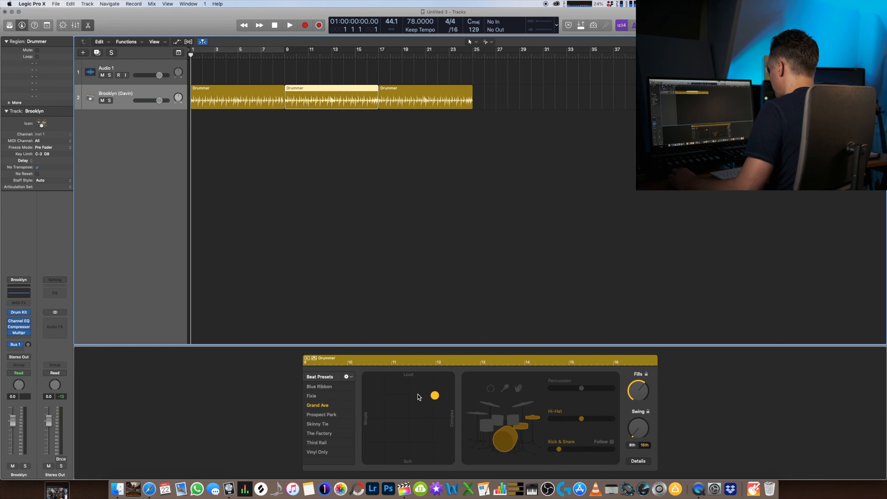
# - Make the second Drummer region softer and simpler, and set the third region to medium loudness and complexity
pyautogui.moveTo(436, 399); pyautogui.dragTo(386, 436)
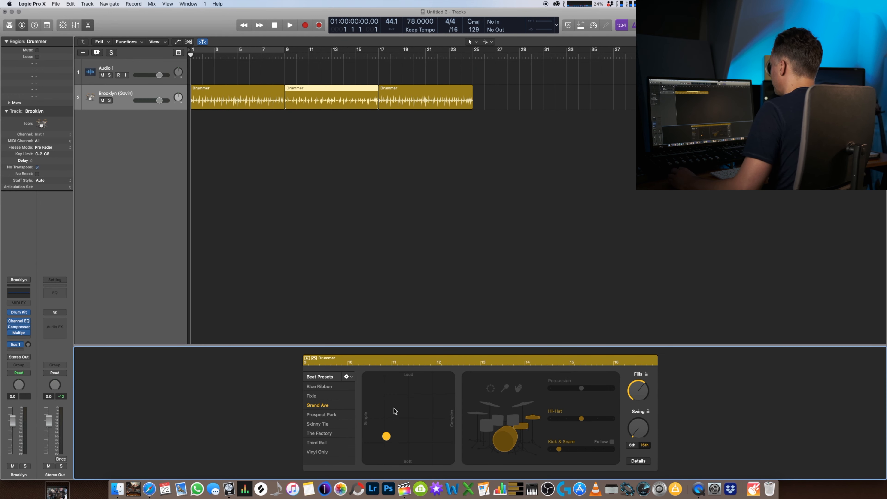
pyautogui.click(425, 95)
pyautogui.moveTo(435, 397); pyautogui.dragTo(407, 420)
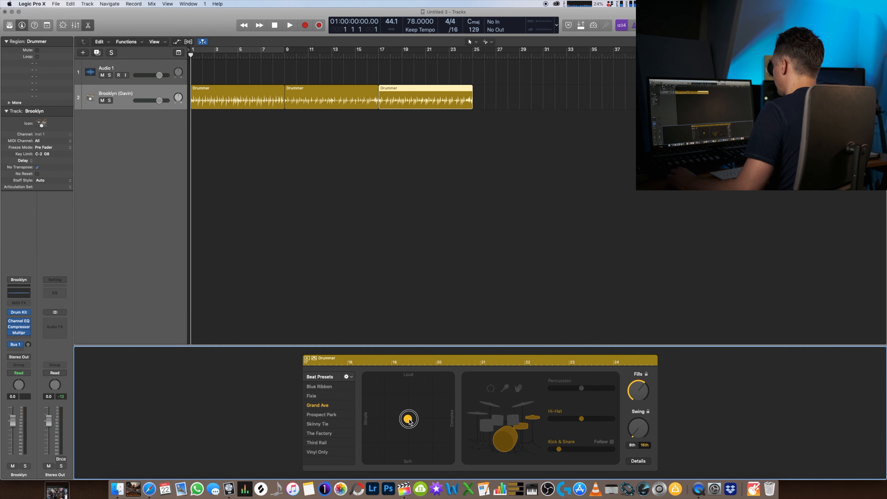
# - Delete all three regions from the Drummer track
pyautogui.moveTo(423, 125); pyautogui.dragTo(213, 69)
pyautogui.press('BackSpace')
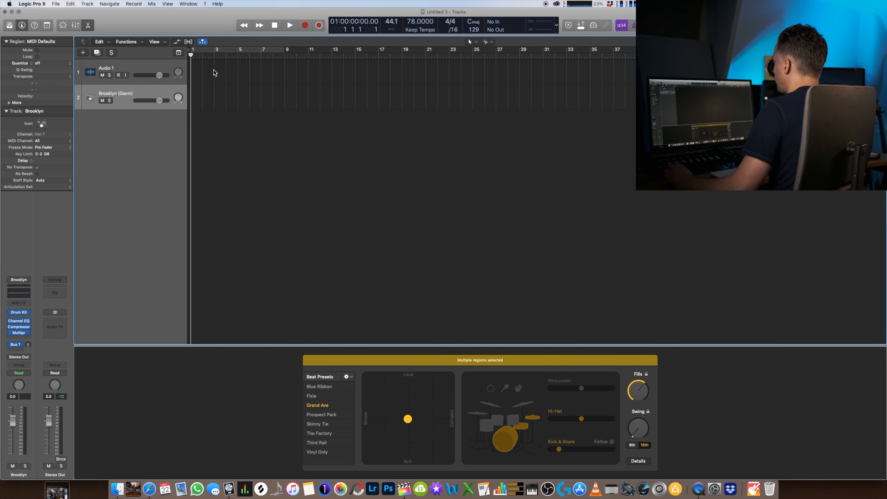
# - Show the global tracks and add Intro, Verse, Chorus, Bridge and Outro markers to the Arrangement track
pyautogui.click(179, 52)
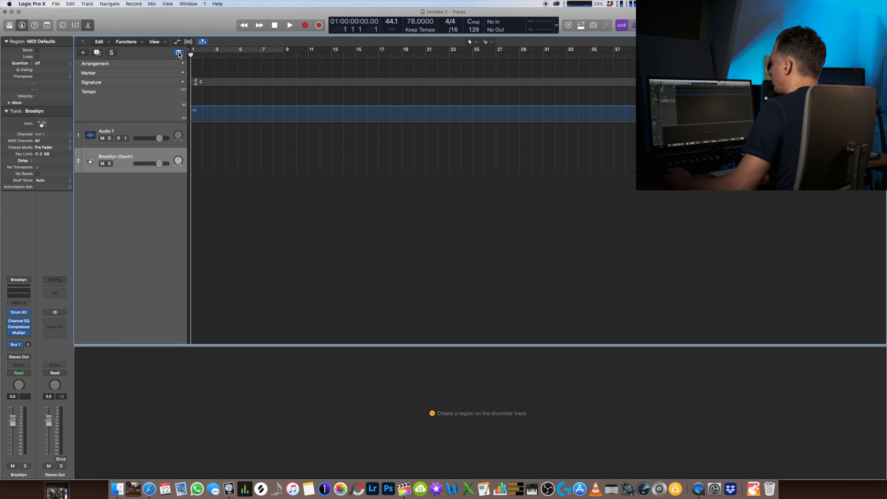
pyautogui.click(183, 64)
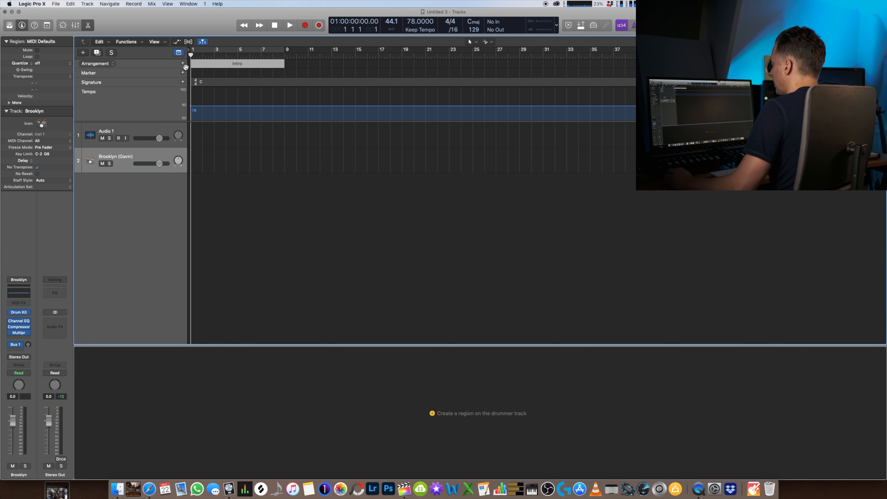
pyautogui.rightClick(139, 60)
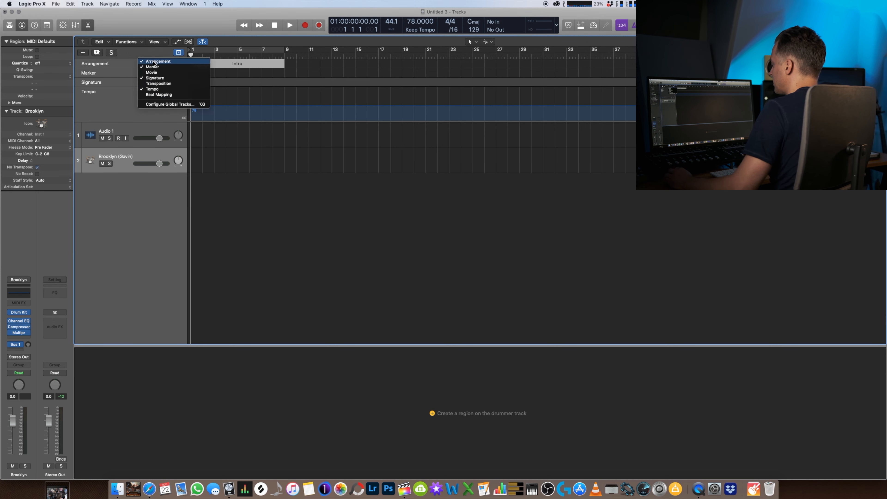
pyautogui.click(142, 50)
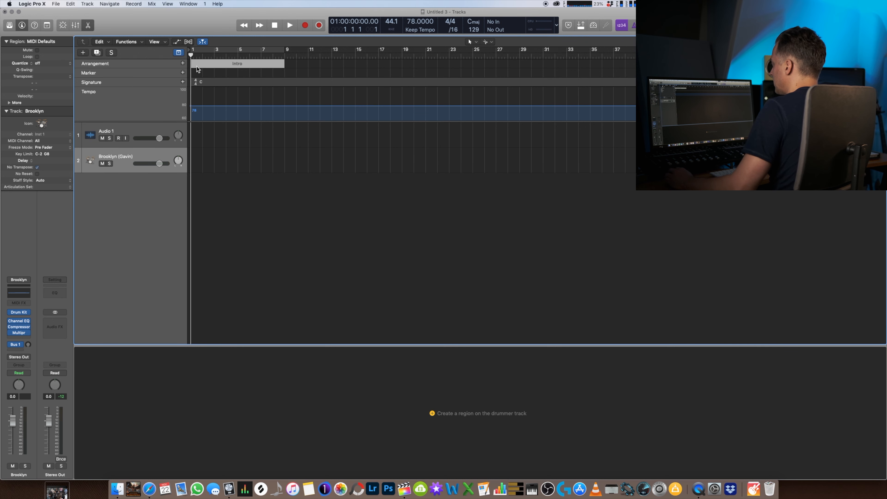
pyautogui.click(183, 63)
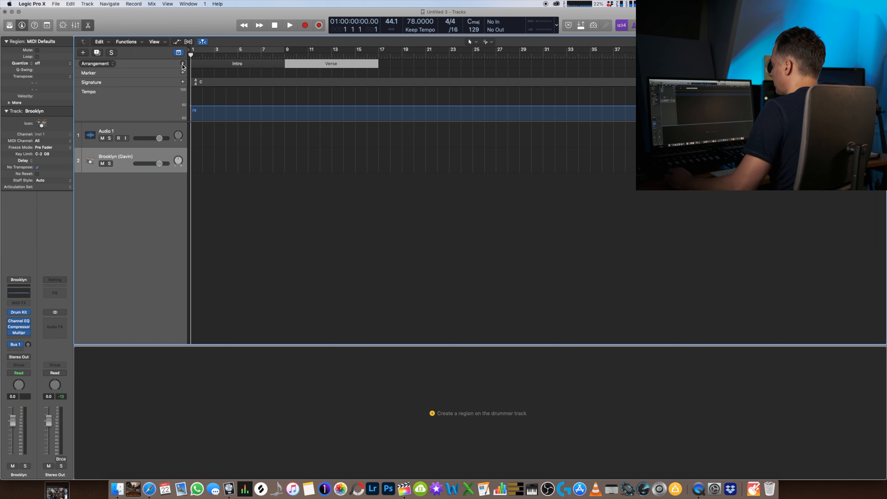
pyautogui.click(183, 64)
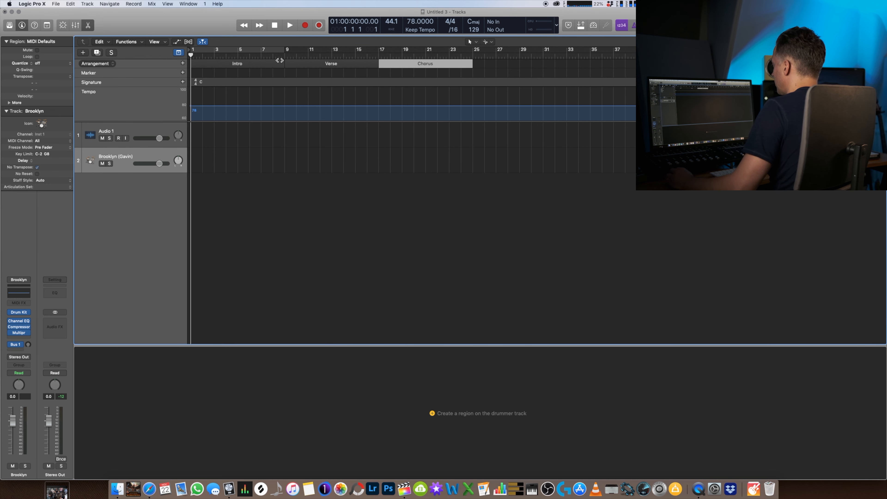
pyautogui.click(183, 64)
pyautogui.click(183, 63)
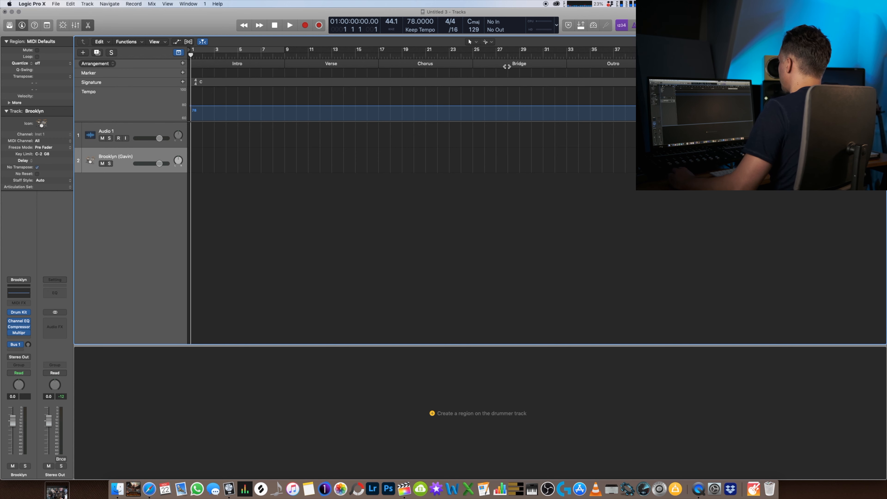
# - Change the Bridge arrangement marker to Verse and the Outro marker to Chorus
pyautogui.click(520, 64)
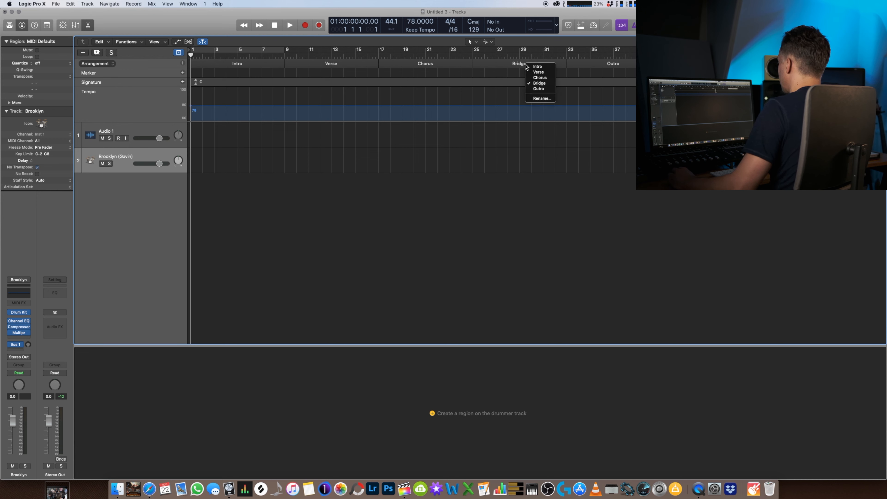
pyautogui.click(535, 74)
pyautogui.click(611, 66)
pyautogui.click(627, 82)
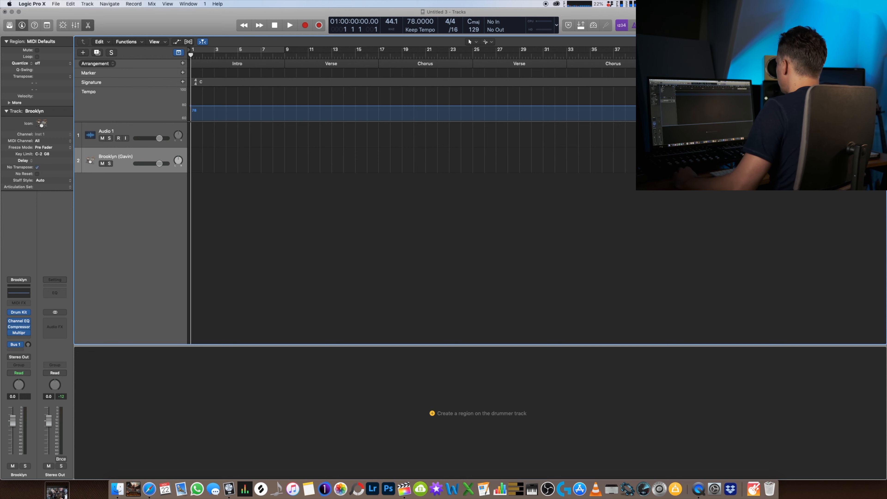
# - Set the project tempo to 100
pyautogui.moveTo(408, 23); pyautogui.dragTo(416, 21)
pyautogui.doubleClick(412, 23)
pyautogui.write('100')
pyautogui.press('Return')
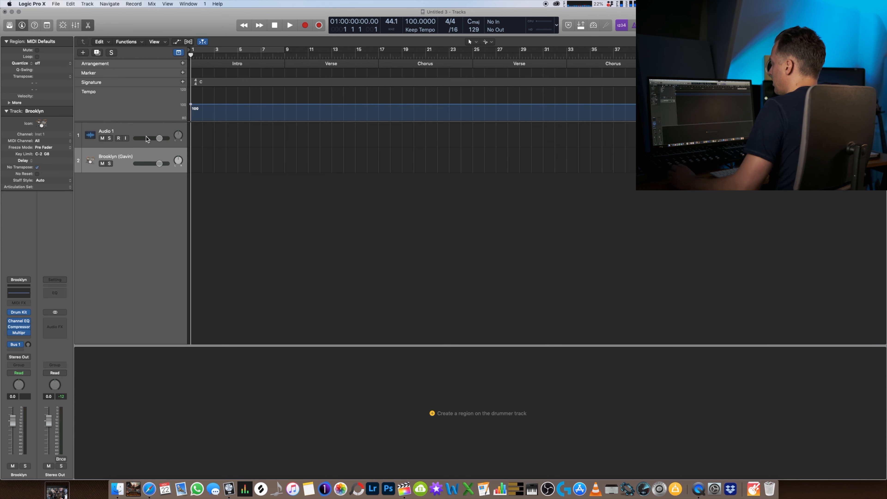
# - Delete the existing Drummer track and create a new Drummer track with the Alternative genre
pyautogui.press('super+BackSpace')
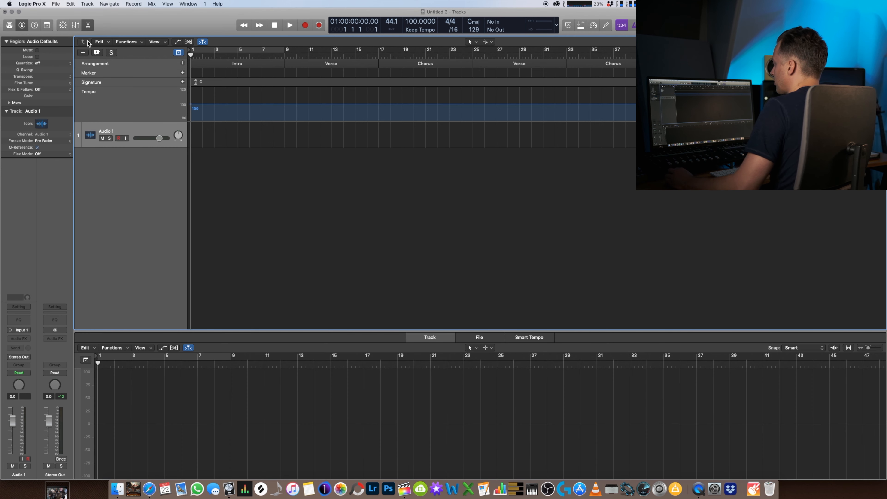
pyautogui.click(83, 53)
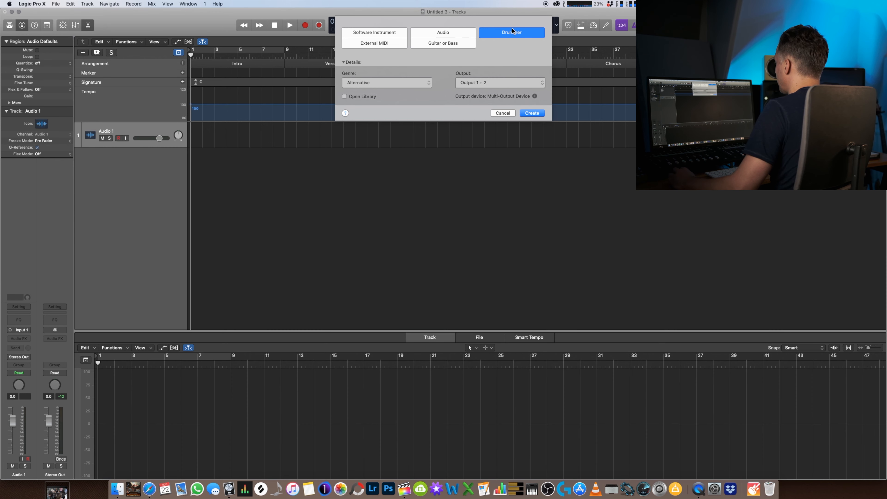
pyautogui.click(400, 87)
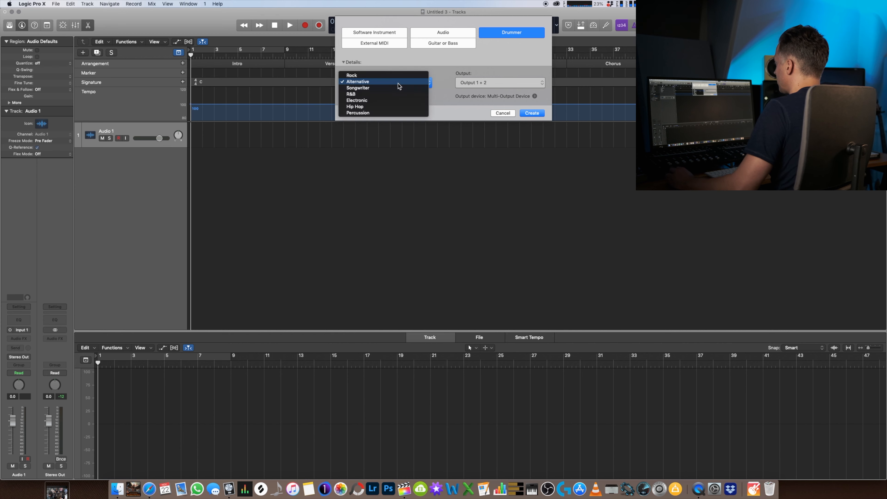
pyautogui.click(474, 110)
pyautogui.click(531, 113)
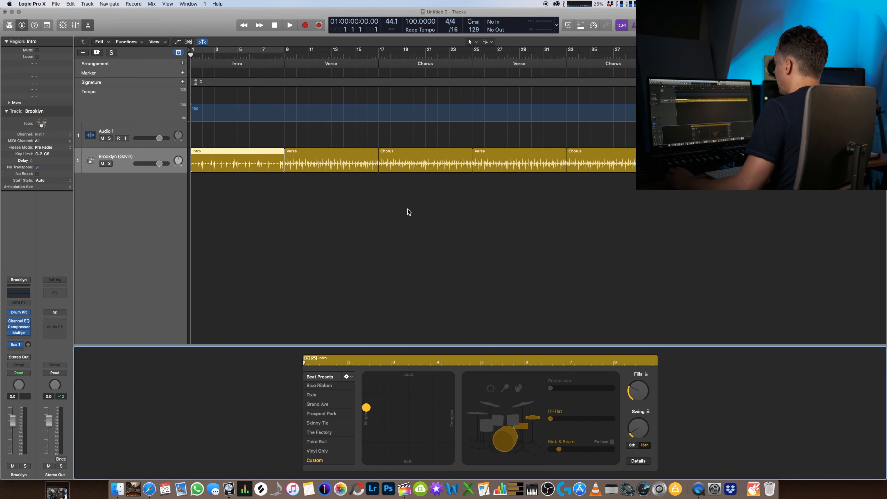
# - Play back parts of the Intro and the start of the first Verse on the Drummer track
pyautogui.moveTo(272, 57); pyautogui.dragTo(269, 56)
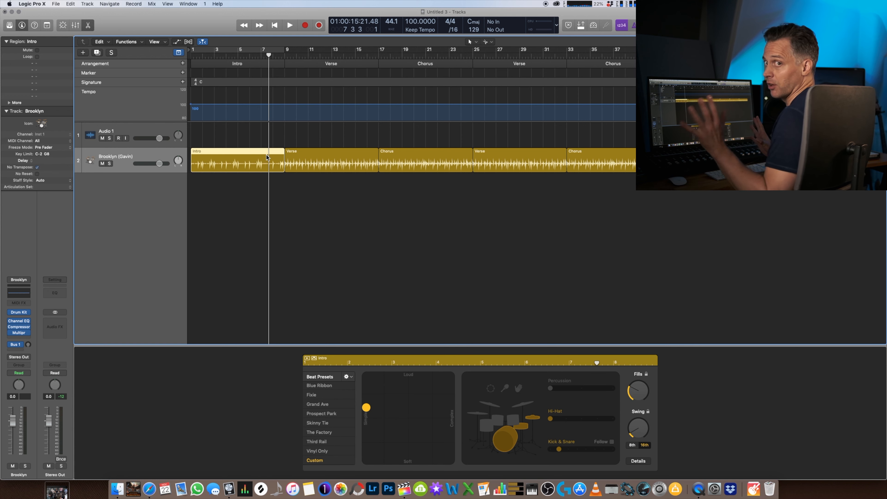
pyautogui.press('space')
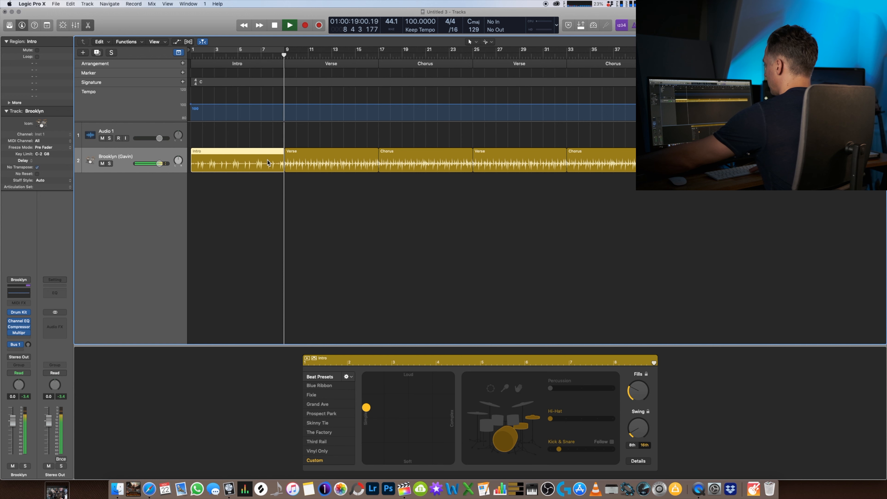
pyautogui.press('space')
pyautogui.click(204, 53)
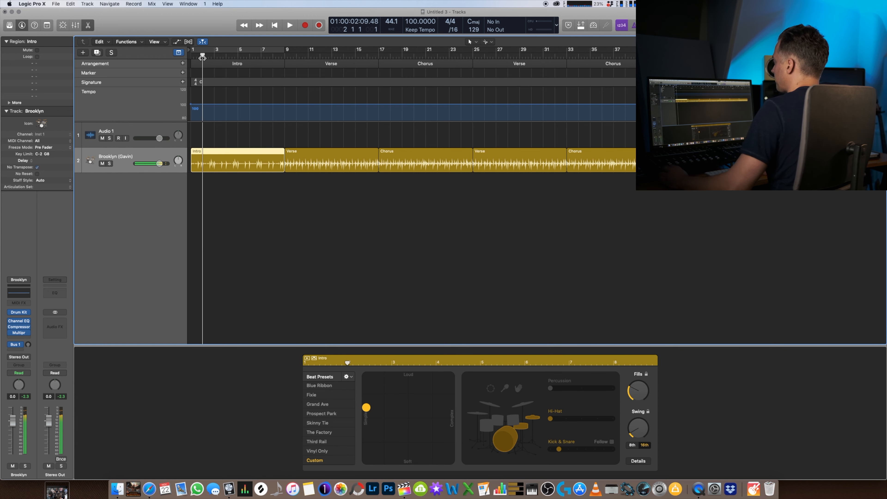
pyautogui.press('space')
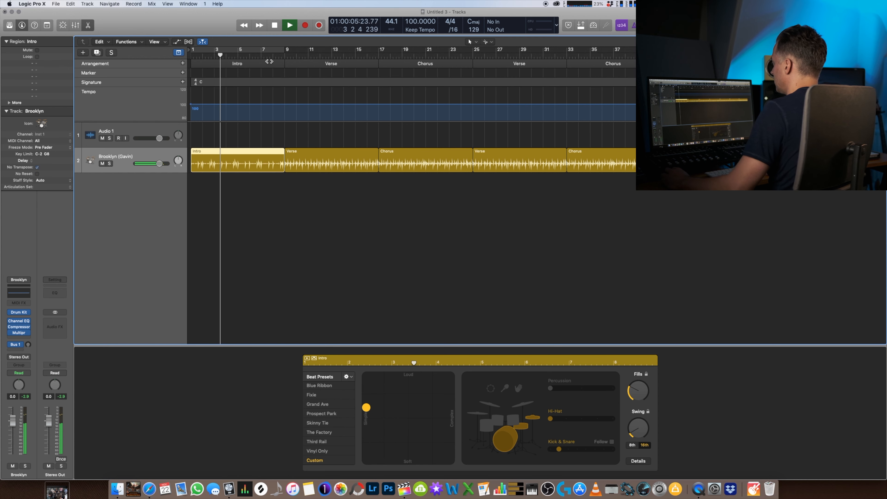
pyautogui.click(287, 57)
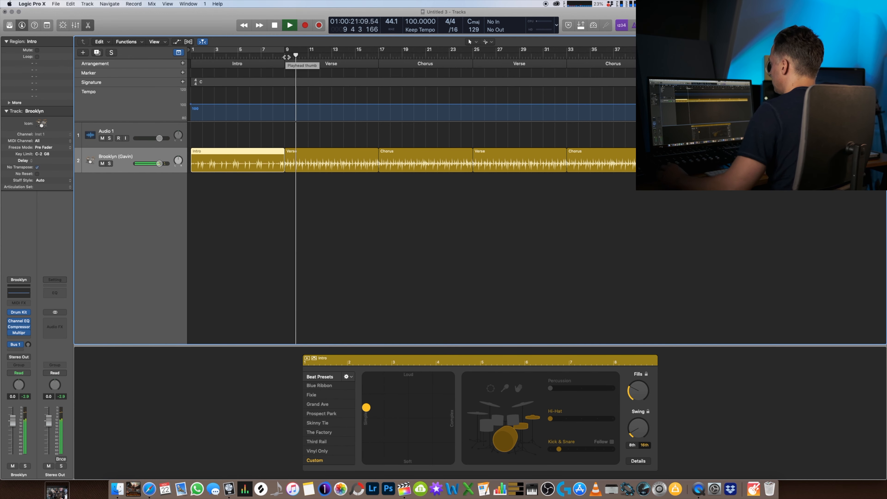
pyautogui.press('space')
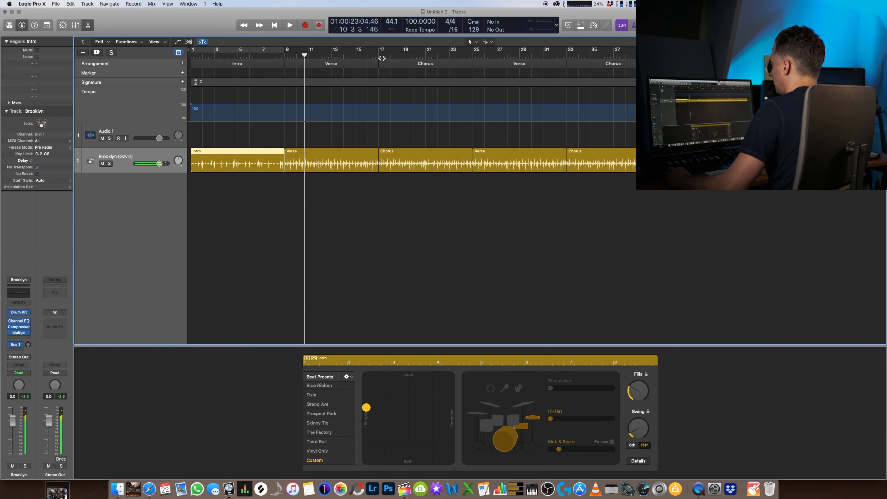
# - Play back excerpts from the first Chorus, the second Verse and past bar 43, and stop playback
pyautogui.click(385, 58)
pyautogui.press('space')
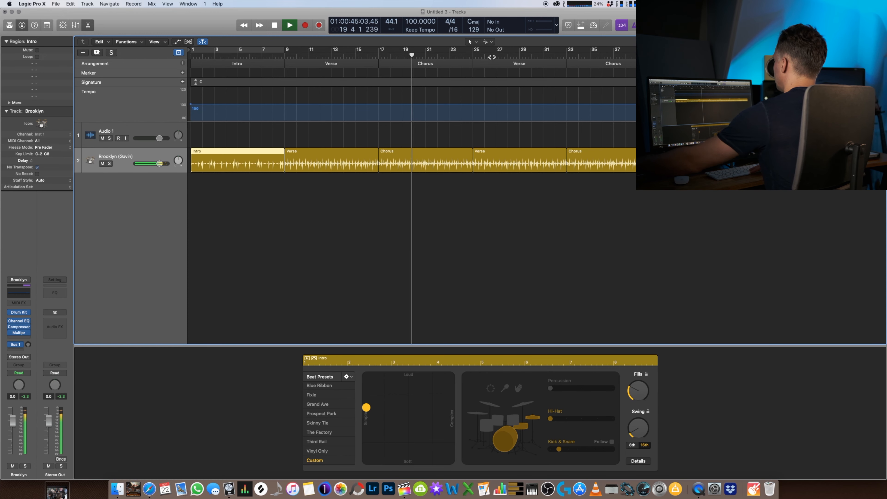
pyautogui.click(507, 58)
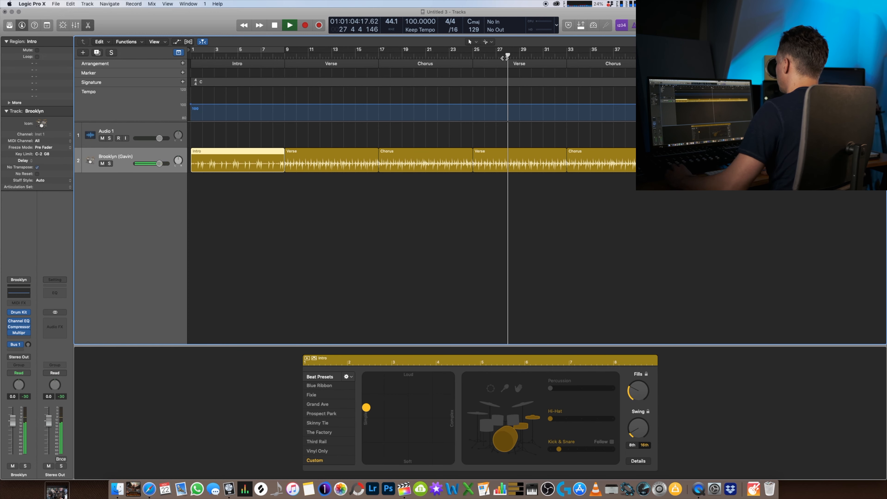
pyautogui.click(689, 57)
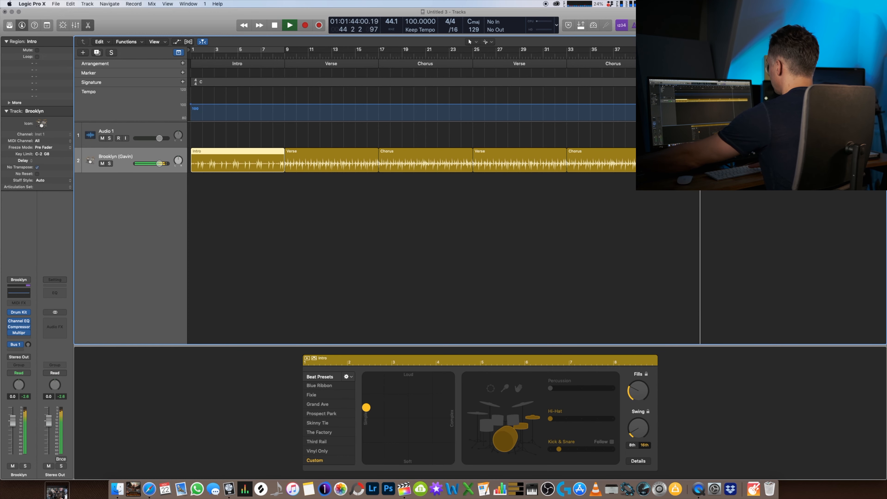
pyautogui.press('space')
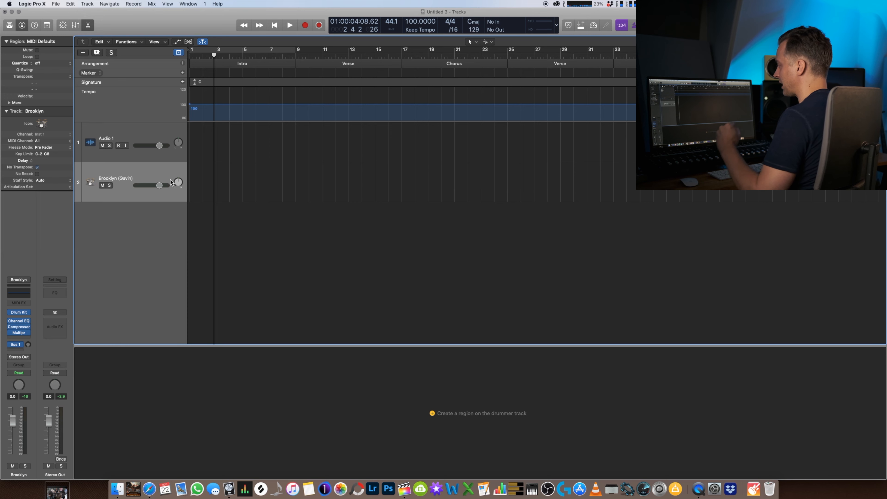
# - Create an Intro Drummer region with kick and snare off, a louder, highly complex beat and the middle hi-hat variation
pyautogui.click(192, 182)
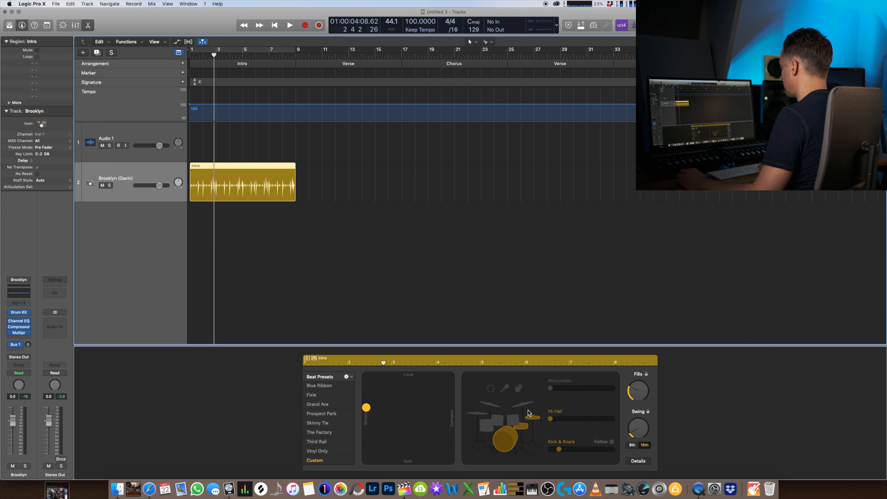
pyautogui.click(513, 435)
pyautogui.moveTo(364, 410); pyautogui.dragTo(451, 395)
pyautogui.click(568, 420)
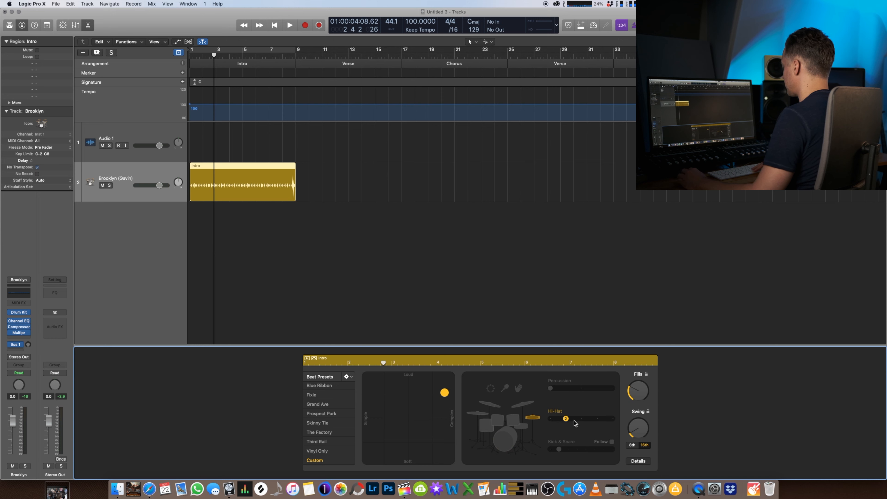
pyautogui.click(578, 420)
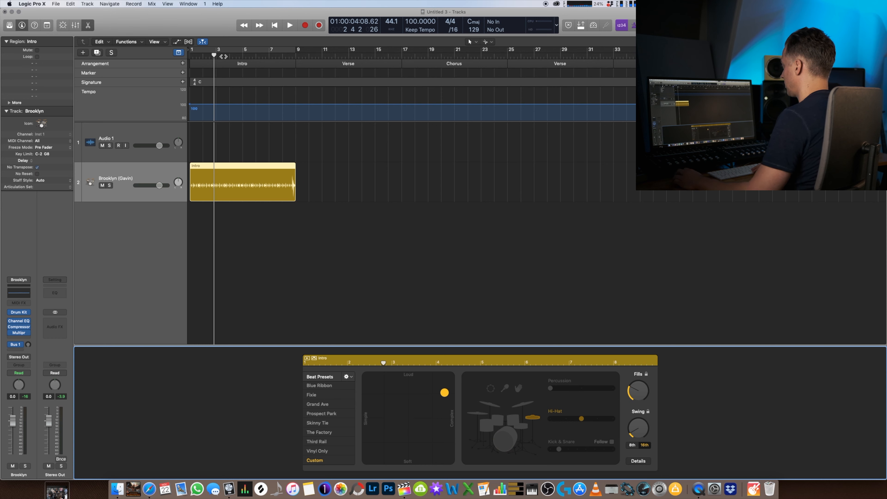
# - Play back the Intro Drummer region with its eight bars cycled
pyautogui.click(224, 56)
pyautogui.press('space')
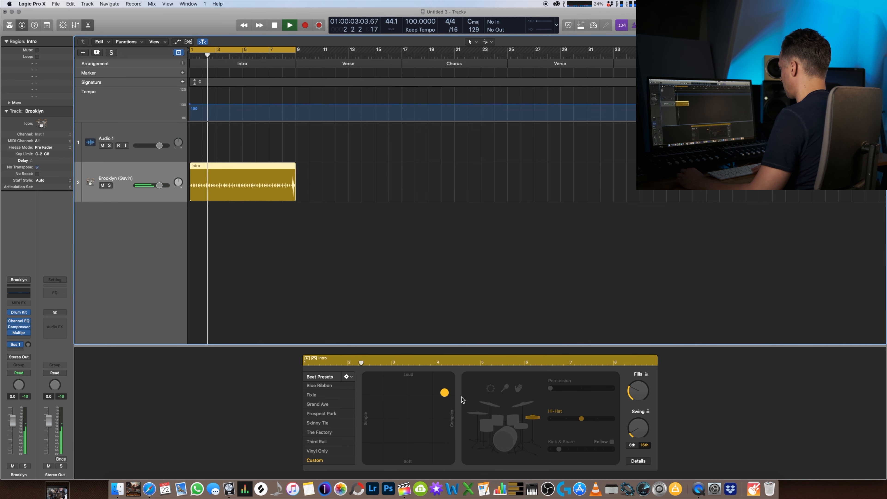
# - Push the Intro region's beat close to maximum loudness and complexity, raise its fills strongly, and stop playback
pyautogui.moveTo(444, 393); pyautogui.dragTo(451, 382)
pyautogui.moveTo(637, 389); pyautogui.dragTo(637, 379)
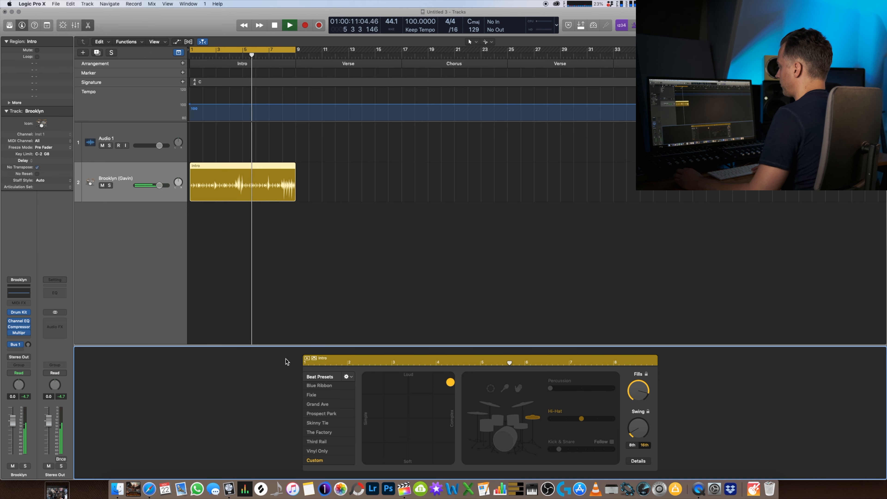
pyautogui.press('space')
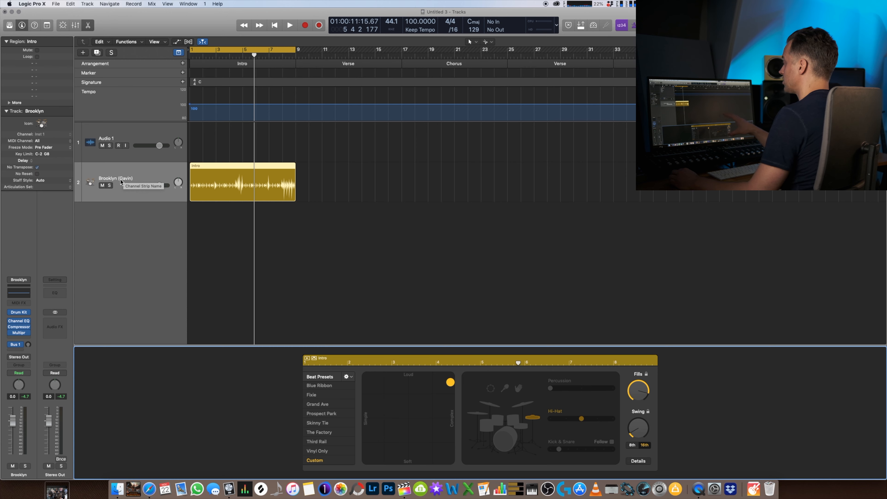
# - Create one new software instrument track that uses Drum Kit Designer as its instrument
pyautogui.click(83, 53)
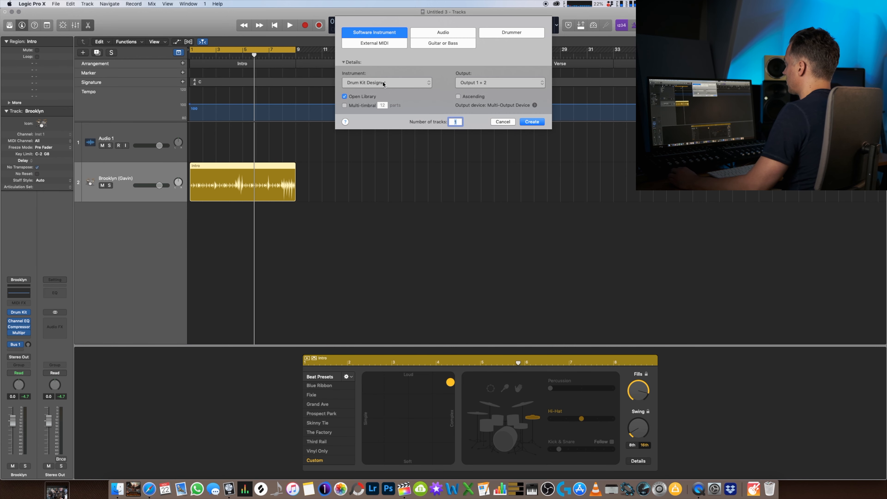
pyautogui.click(383, 83)
pyautogui.click(384, 84)
pyautogui.click(532, 122)
pyautogui.click(222, 220)
# - Copy the Brooklyn Drummer track's channel strip setting and paste it onto the new instrument track
pyautogui.click(223, 181)
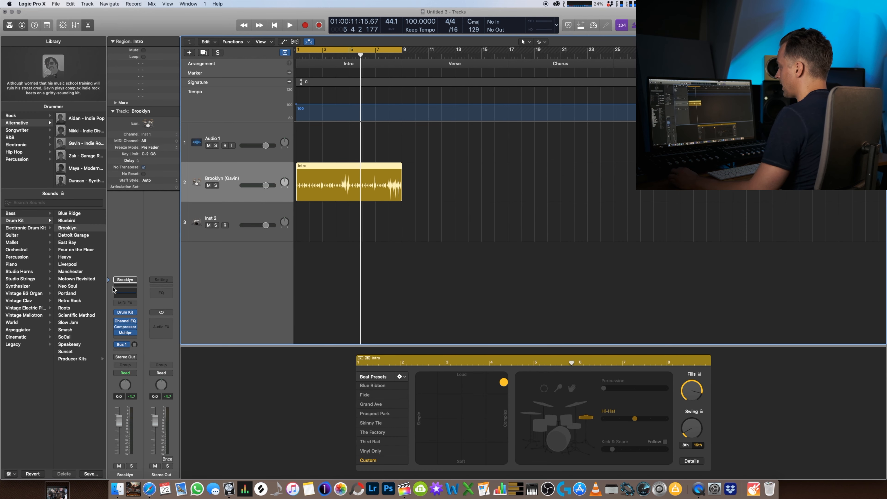
pyautogui.click(135, 280)
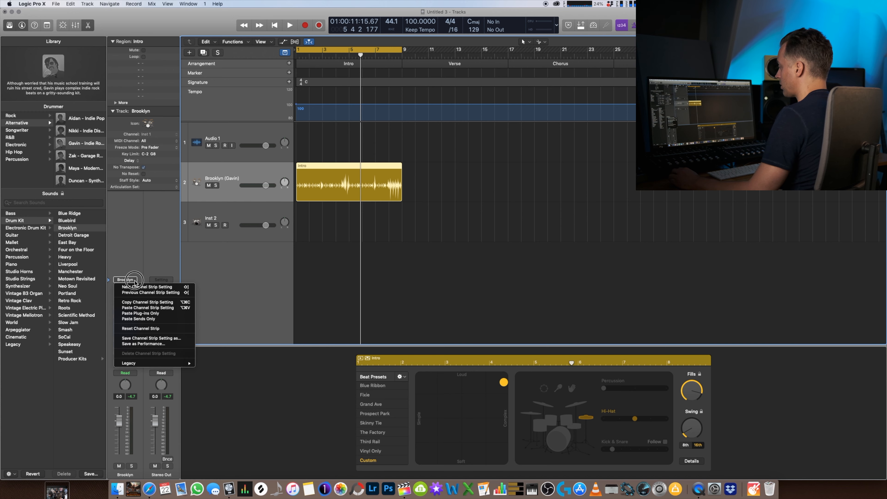
pyautogui.click(137, 302)
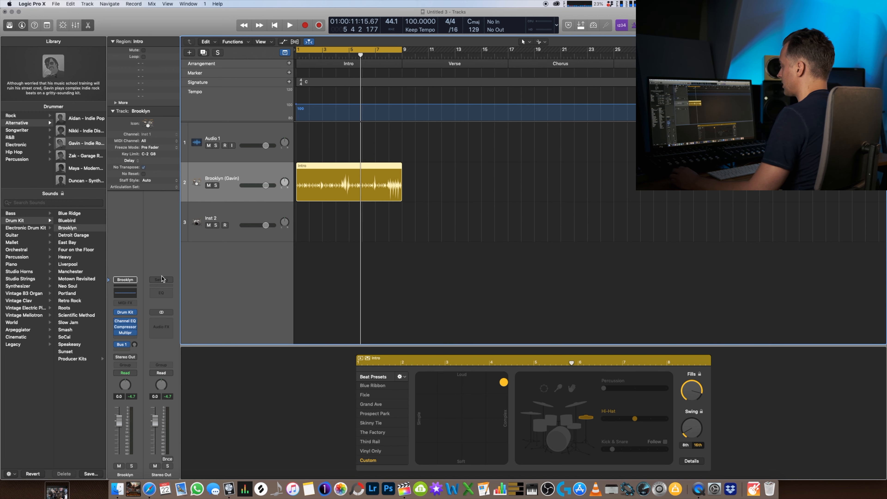
pyautogui.click(240, 214)
pyautogui.click(135, 299)
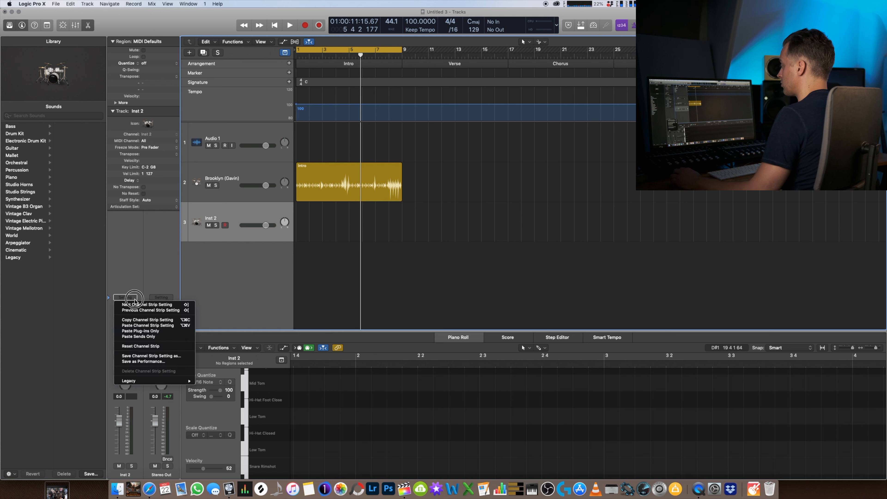
pyautogui.click(143, 325)
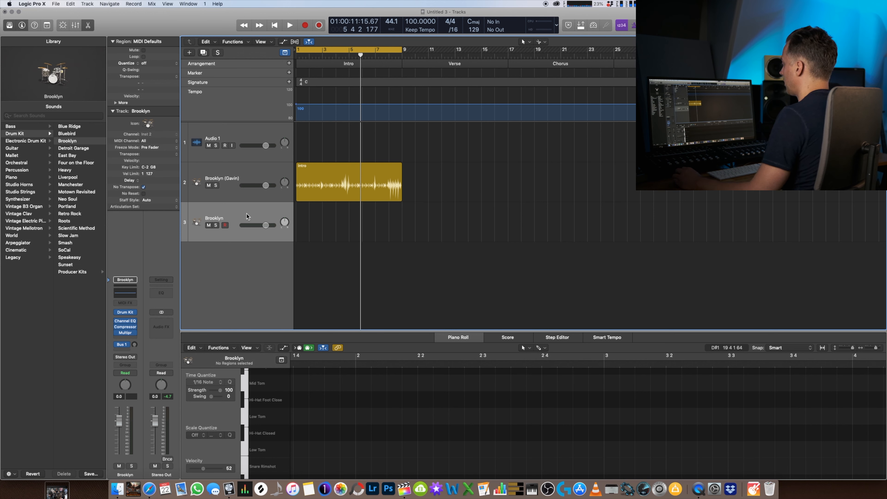
# - Switch between the Drummer track and the new Brooklyn instrument track to compare their sounds and channel strips
pyautogui.click(237, 176)
pyautogui.click(238, 210)
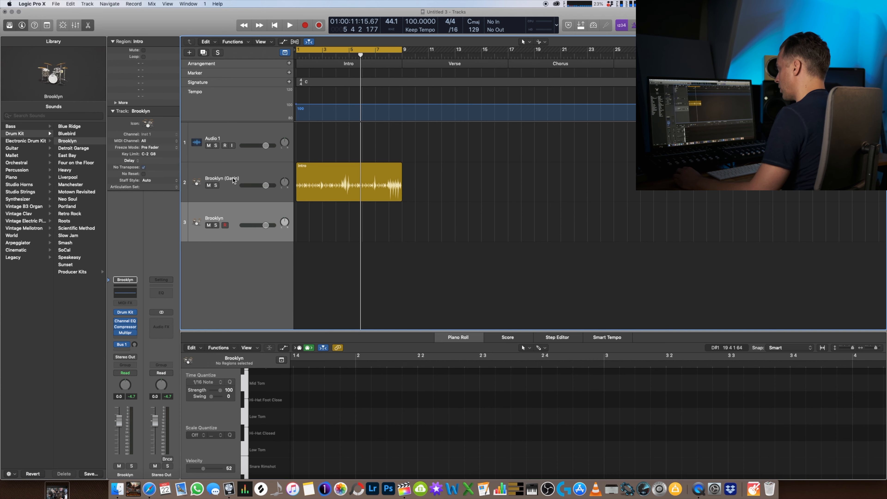
pyautogui.click(237, 175)
pyautogui.click(238, 209)
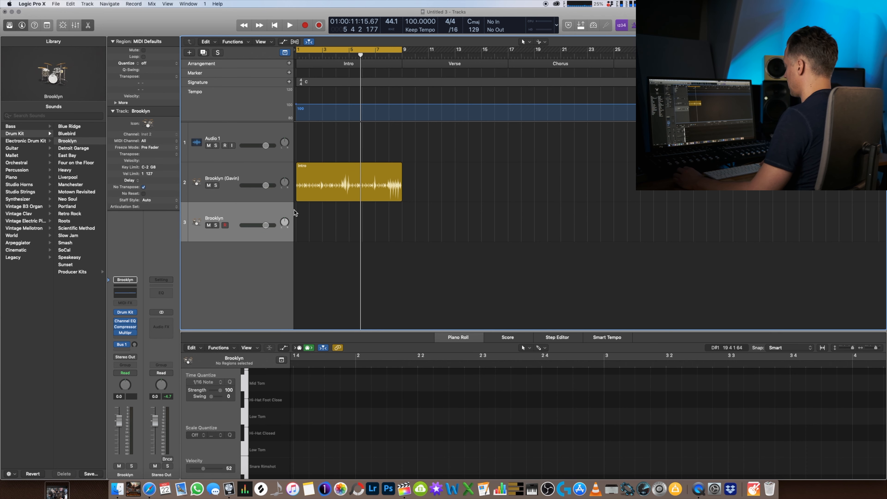
# - Record a kick and snare MIDI part from bar 1 on the Brooklyn instrument track, alongside the Intro Drummer region
pyautogui.press('Return')
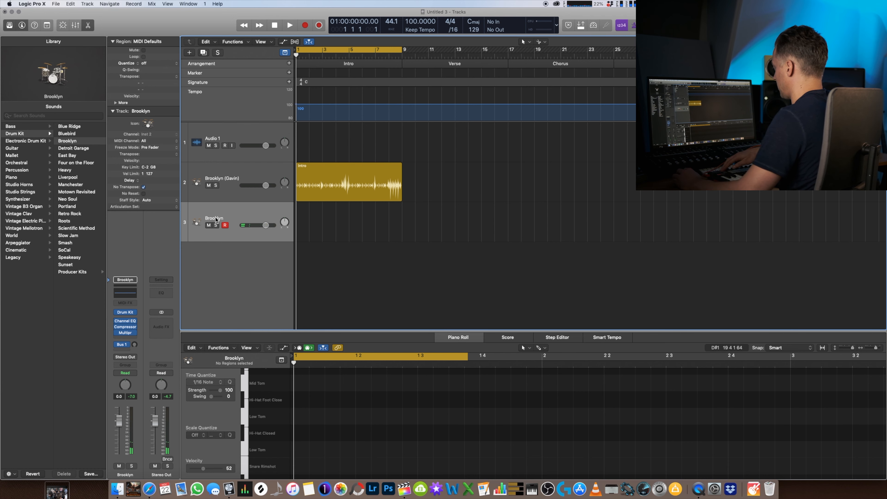
pyautogui.press('r')
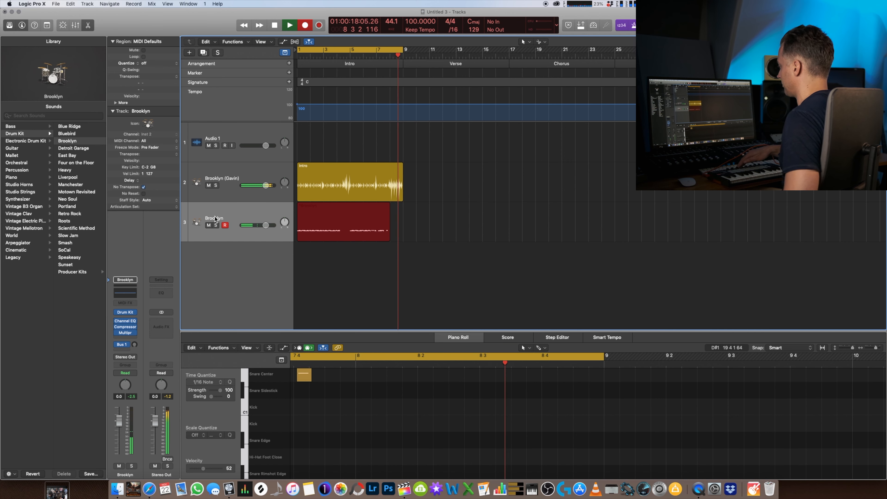
pyautogui.press('space')
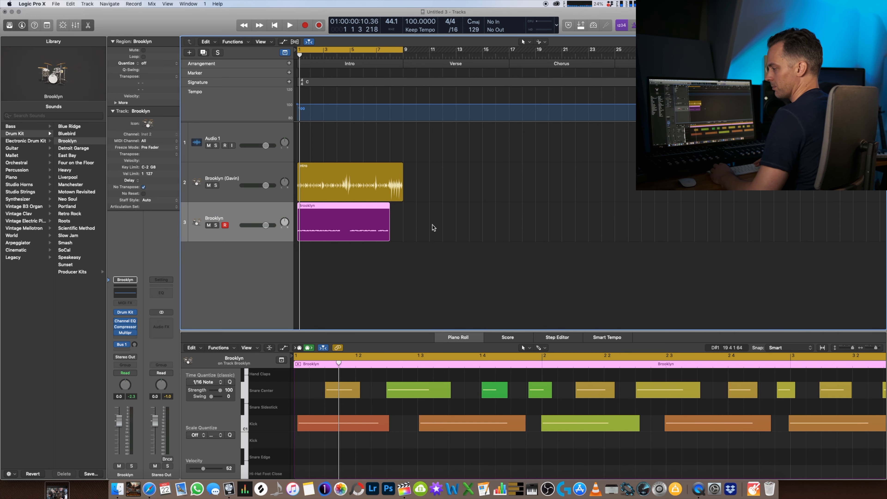
# - Delete the Intro Drummer and recorded MIDI regions, and set up a fresh eight-bar region with kick and snare on the Drummer track
pyautogui.moveTo(433, 228); pyautogui.dragTo(330, 180)
pyautogui.press('Delete')
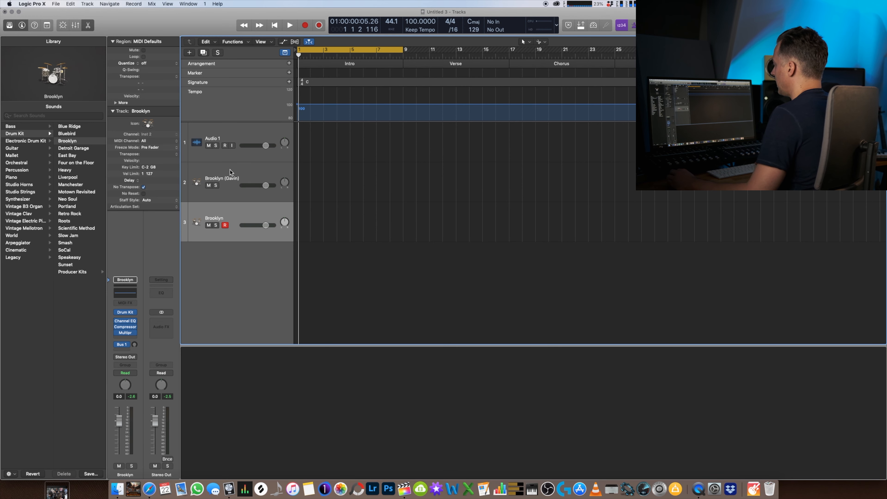
pyautogui.click(230, 170)
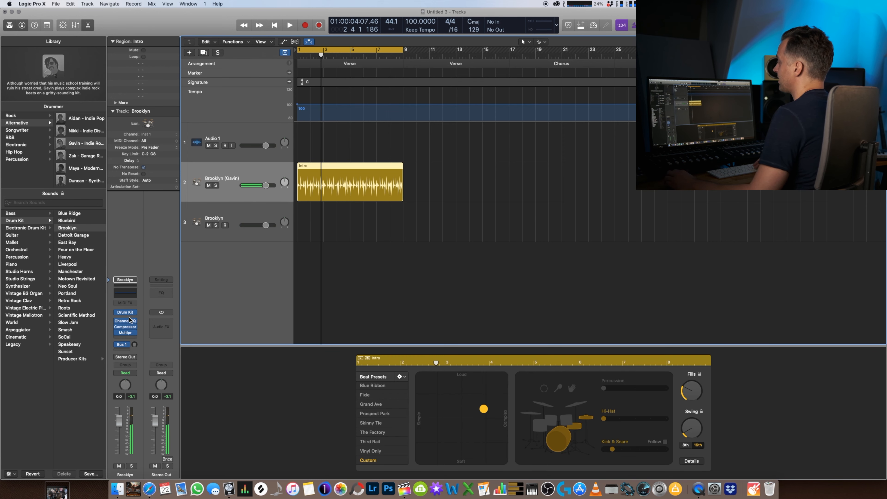
# - Swap the kit's kick and snare for the Brooklyn 3 versions in Drum Kit Designer and play back the result
pyautogui.click(127, 313)
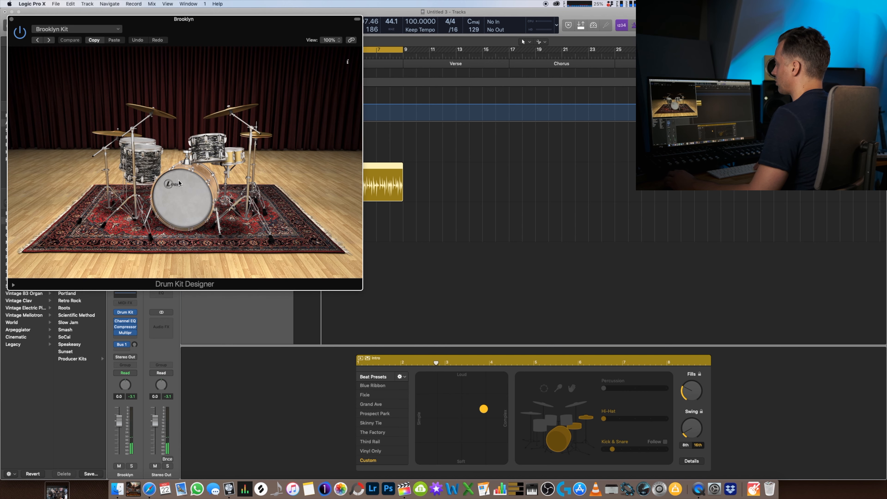
pyautogui.click(185, 206)
pyautogui.click(31, 165)
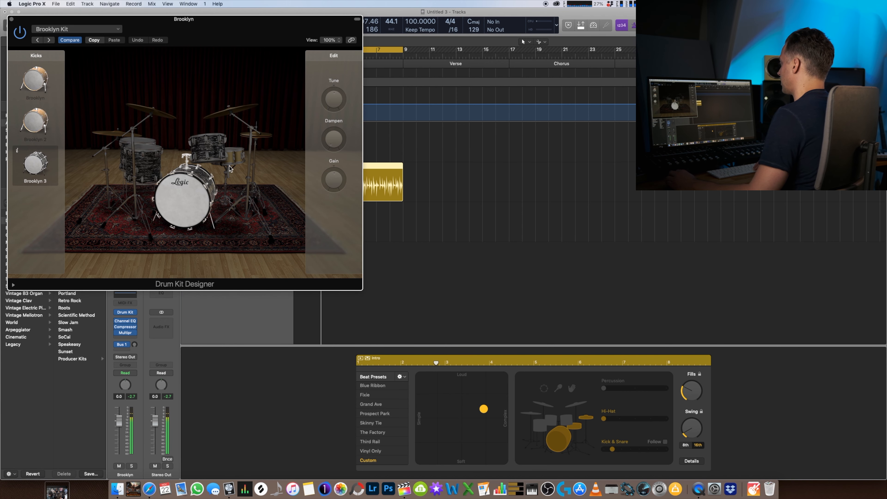
pyautogui.click(237, 154)
pyautogui.click(37, 168)
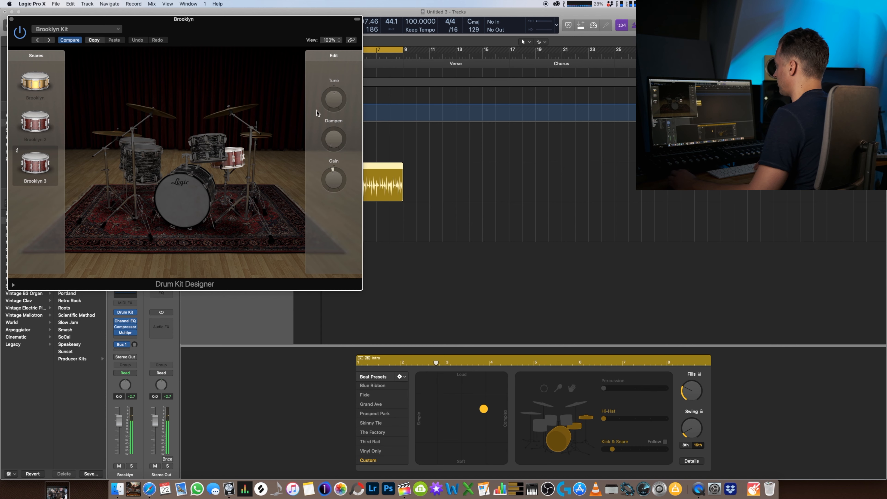
pyautogui.click(11, 21)
pyautogui.press('space')
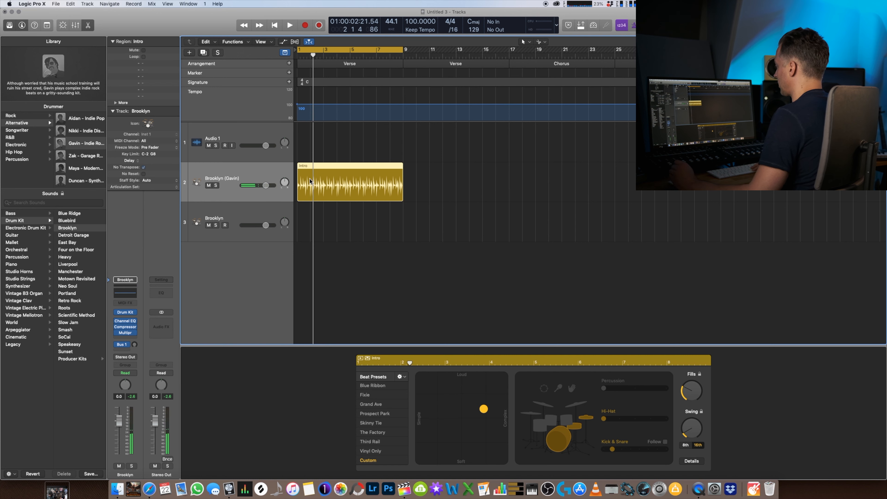
# - Try several loudness and complexity positions for the Drummer region's beat, ending on a fairly complex, slightly softer one
pyautogui.moveTo(483, 412); pyautogui.dragTo(457, 404)
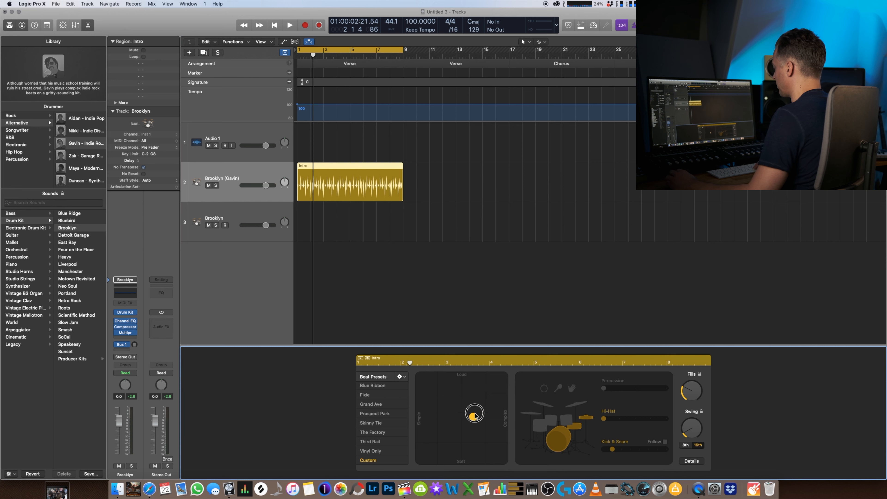
pyautogui.moveTo(436, 391); pyautogui.dragTo(469, 427)
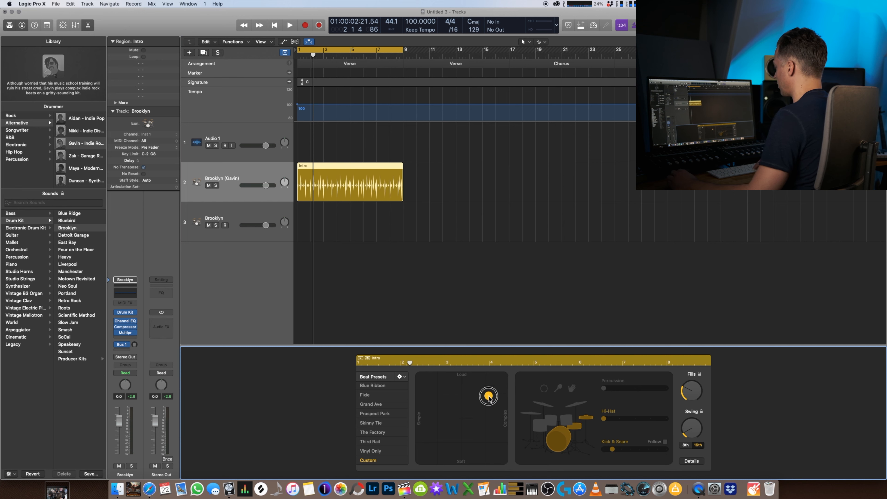
pyautogui.moveTo(489, 398); pyautogui.dragTo(486, 420)
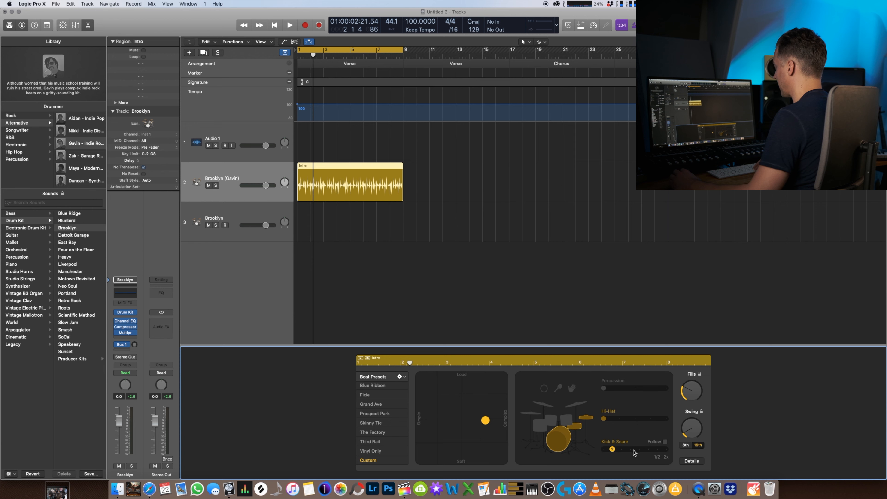
# - Enable keeping both the settings and the drum kit when changing drummers, and check that both options are active
pyautogui.click(404, 377)
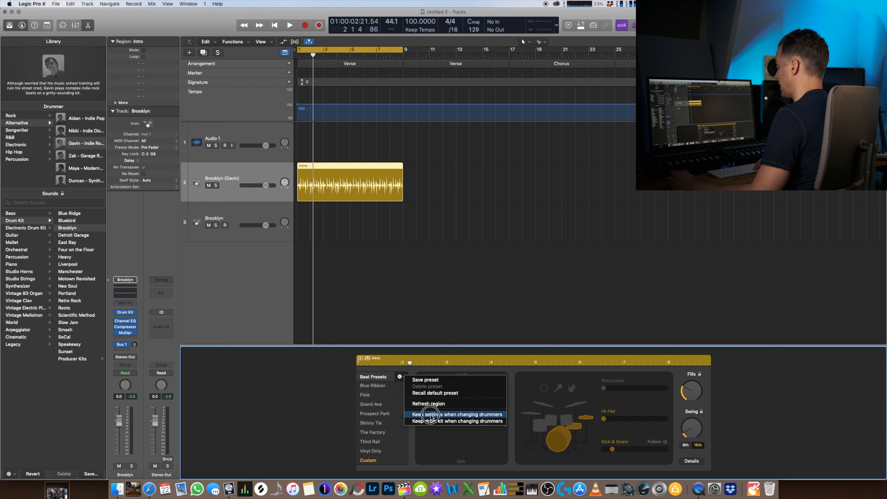
pyautogui.click(430, 415)
pyautogui.click(404, 376)
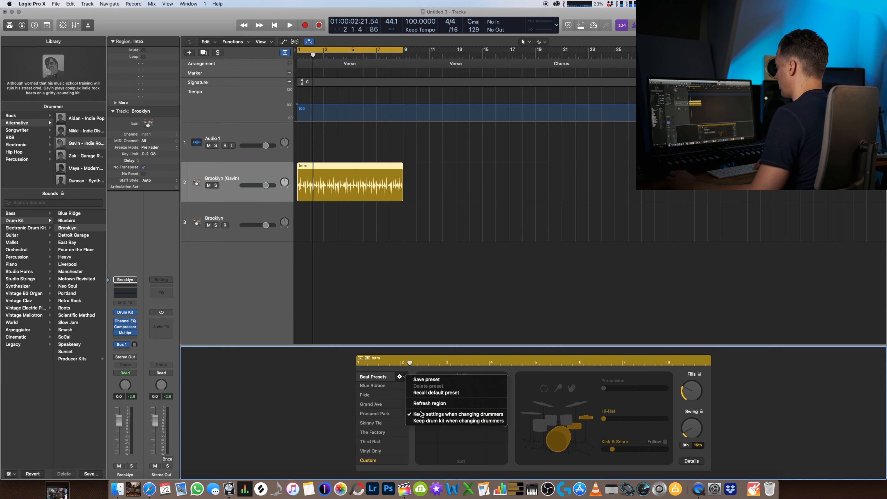
pyautogui.click(431, 422)
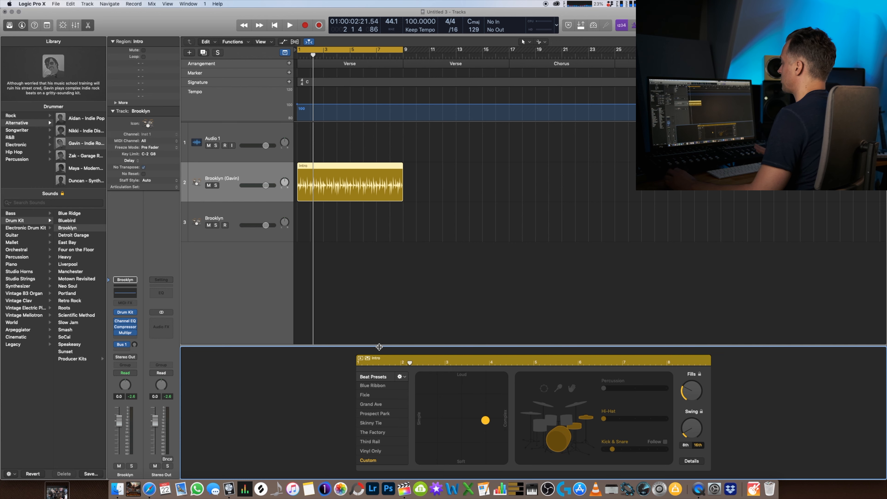
pyautogui.click(405, 377)
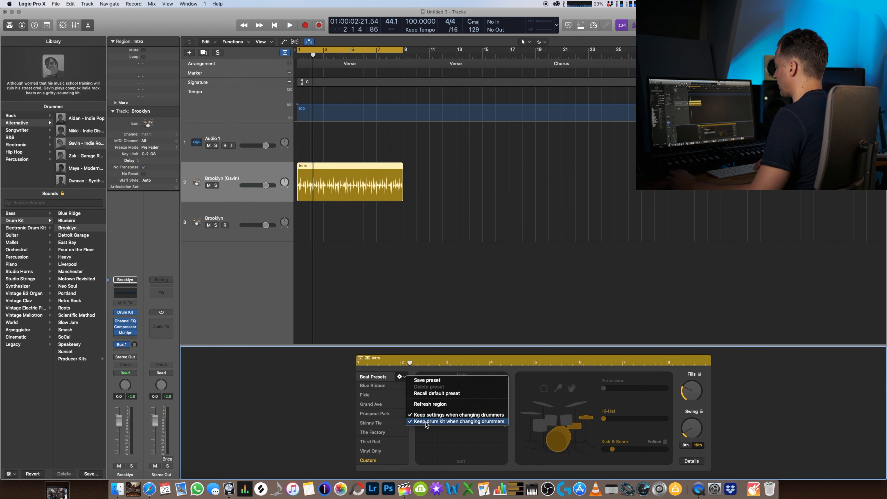
pyautogui.click(249, 331)
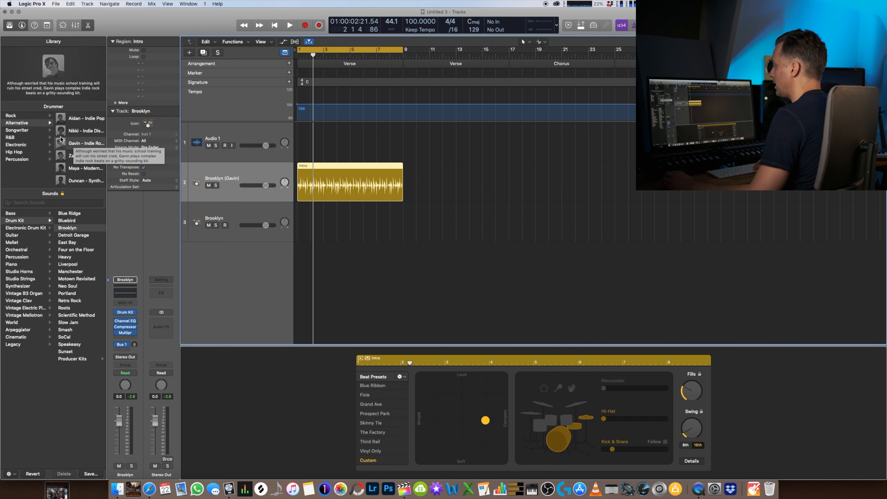
# - Change the Drummer track to the Electronic drummer Leah and play back the opening of the region
pyautogui.click(17, 152)
pyautogui.click(16, 144)
pyautogui.click(85, 131)
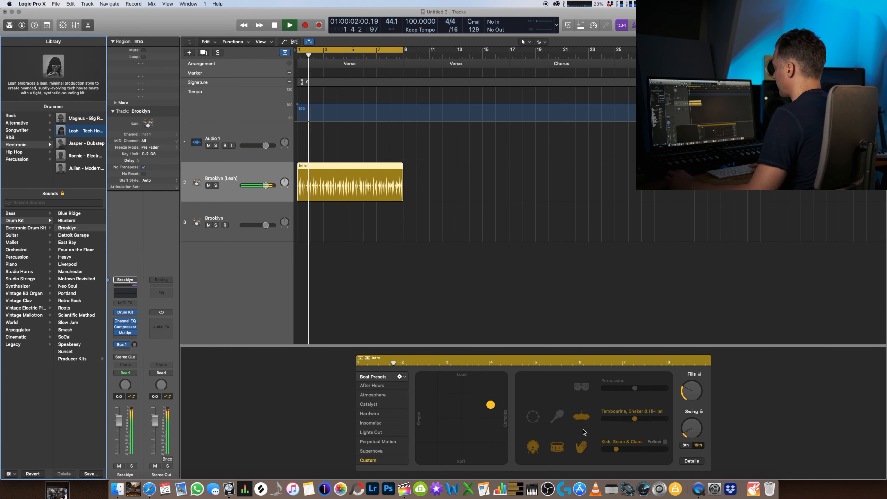
pyautogui.press('space')
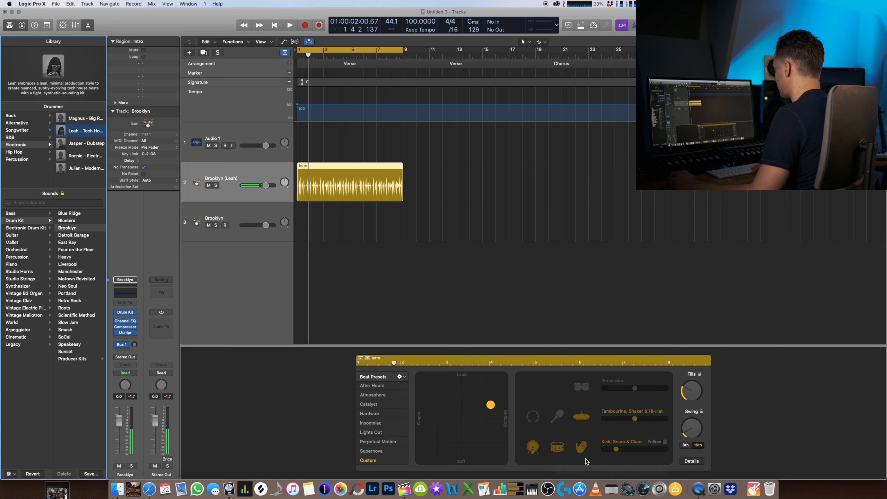
# - Turn off the claps in Leah's pattern and play back the region up to about bar 3
pyautogui.click(581, 449)
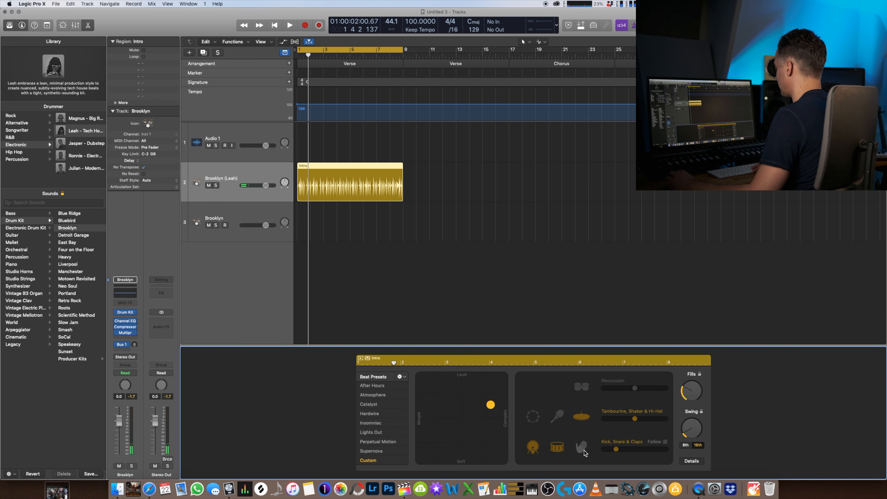
pyautogui.press('space')
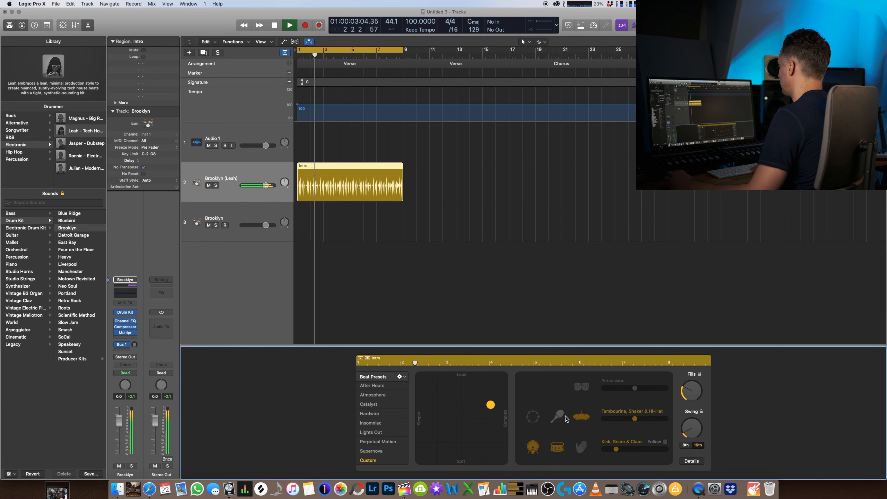
pyautogui.press('space')
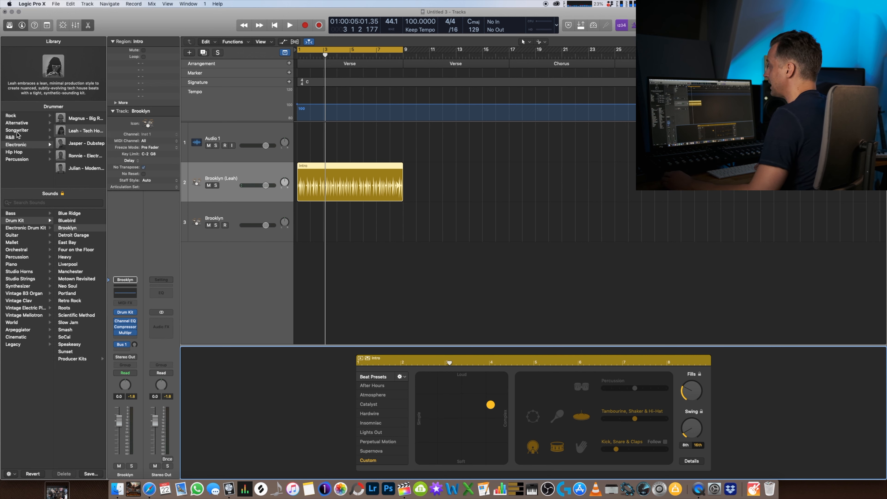
# - Audition the Rock drummer Kyle from the start of the region, and change the track to the Songwriter drummer Darcy
pyautogui.click(10, 116)
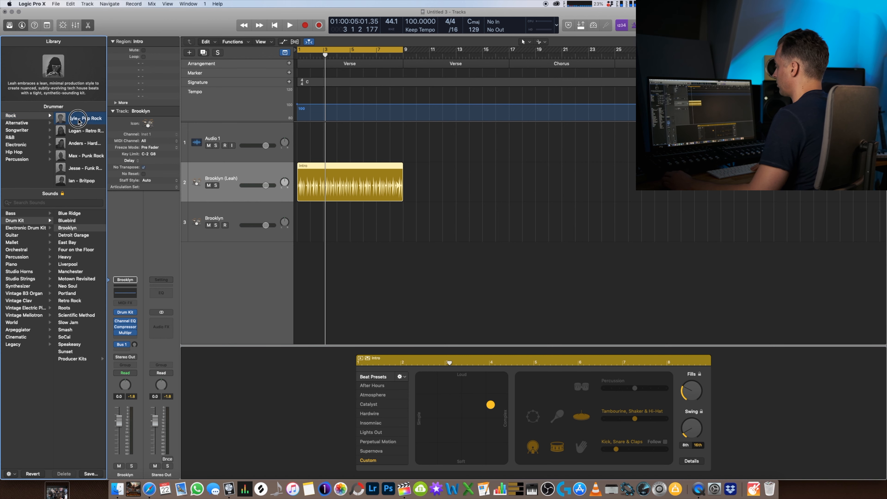
pyautogui.click(78, 118)
pyautogui.press('Return')
pyautogui.press('space')
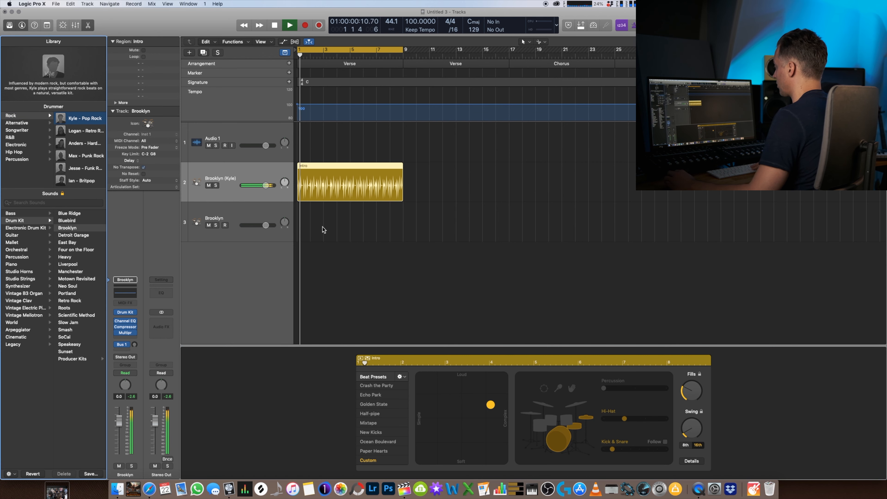
pyautogui.click(73, 159)
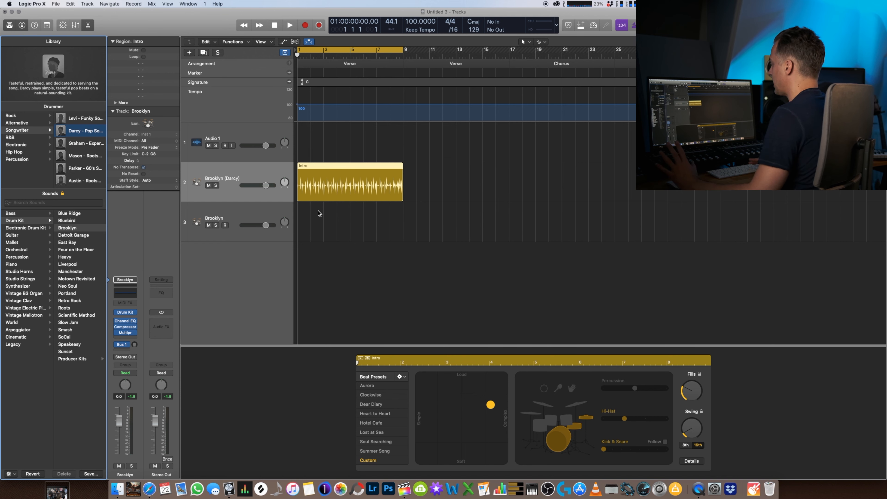
# - Play back the opening of Darcy's Intro region and try converting the region to a MIDI region
pyautogui.press('space')
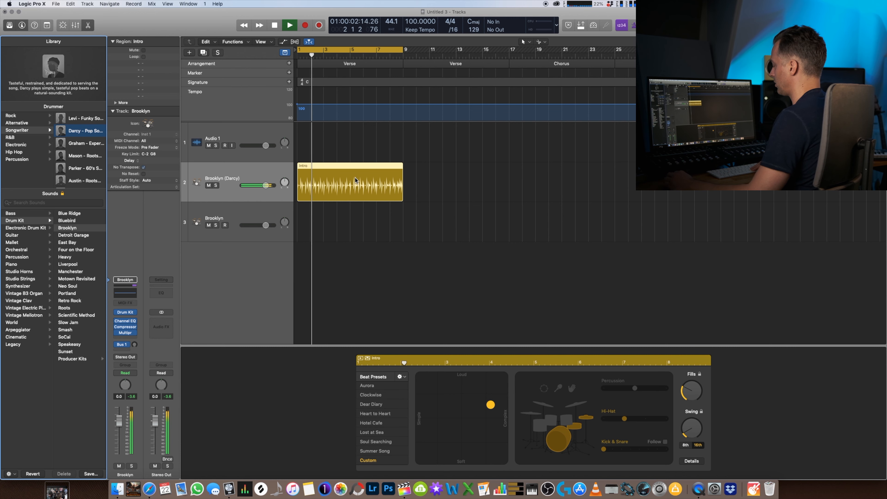
pyautogui.press('space')
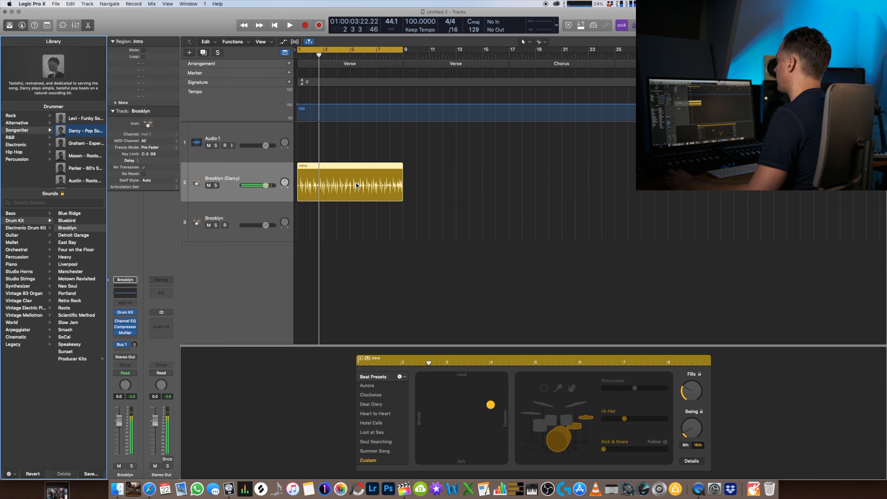
pyautogui.rightClick(339, 176)
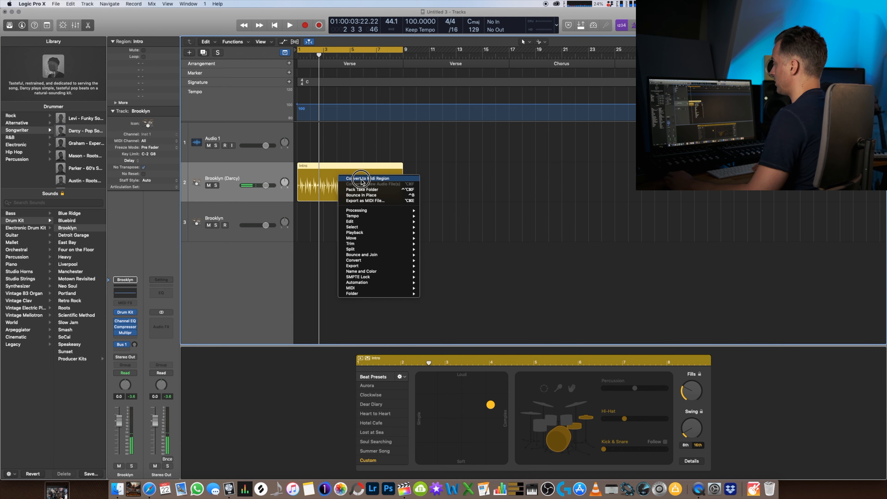
pyautogui.moveTo(361, 261)
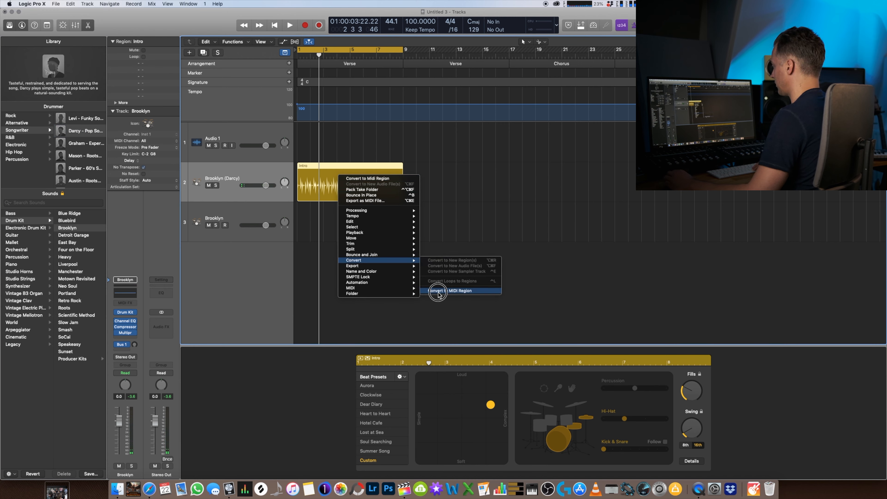
pyautogui.click(460, 291)
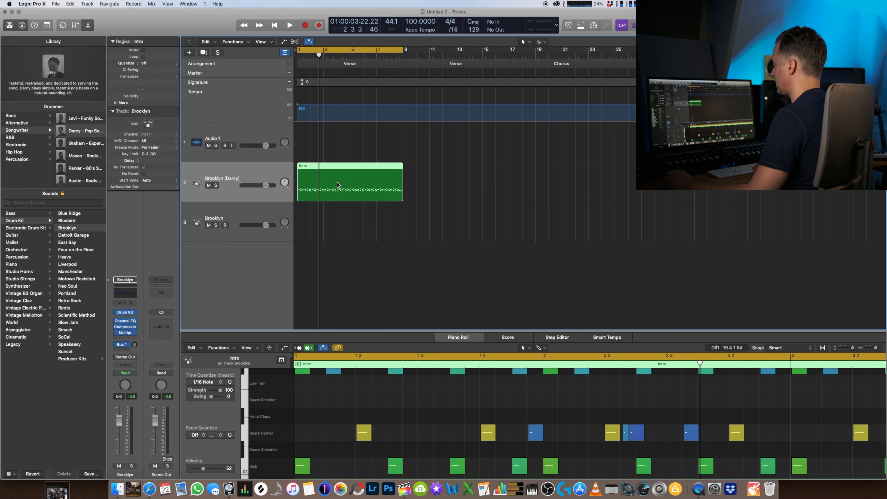
pyautogui.scroll(2, 369, 388)
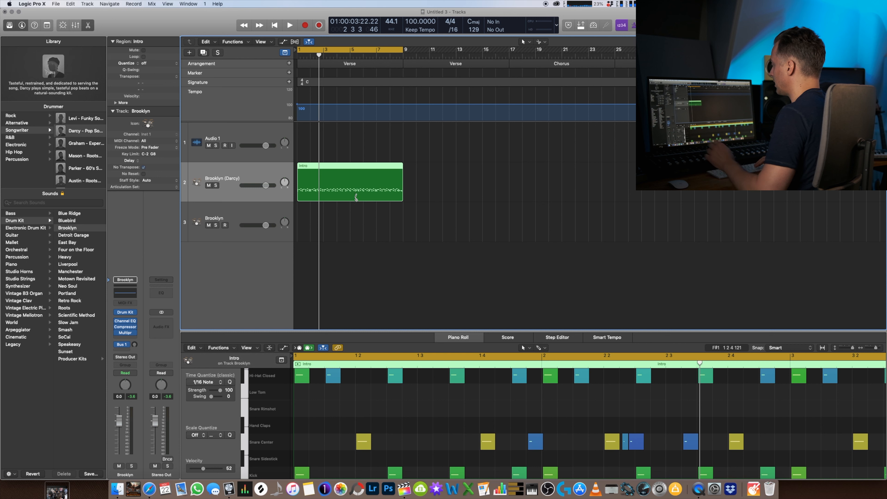
pyautogui.press('super+z')
# - Copy the Intro drummer region onto the Brooklyn software instrument track at bar 1 as a MIDI region
pyautogui.moveTo(328, 178); pyautogui.dragTo(330, 211)
pyautogui.press('alt')
pyautogui.press('alt')
pyautogui.press('alt')
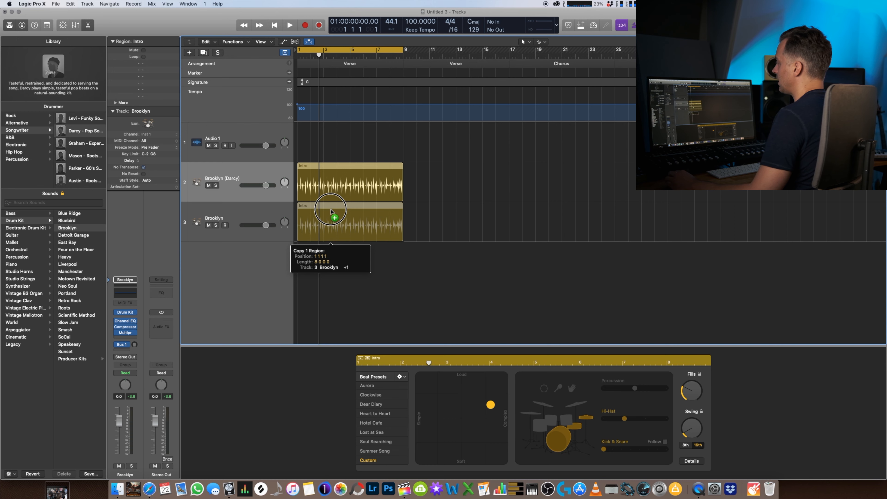
pyautogui.moveTo(330, 211); pyautogui.dragTo(331, 213)
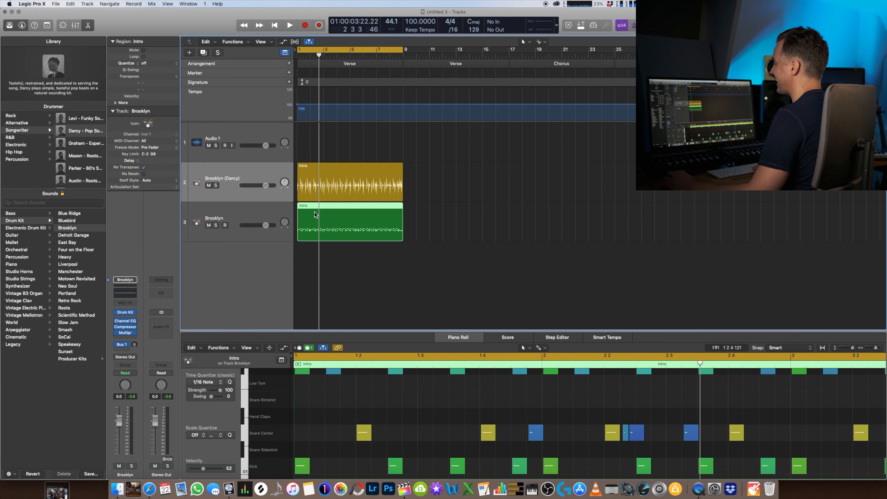
# - Mute the Drummer track and play back the start of the MIDI copy on the Brooklyn track
pyautogui.click(209, 185)
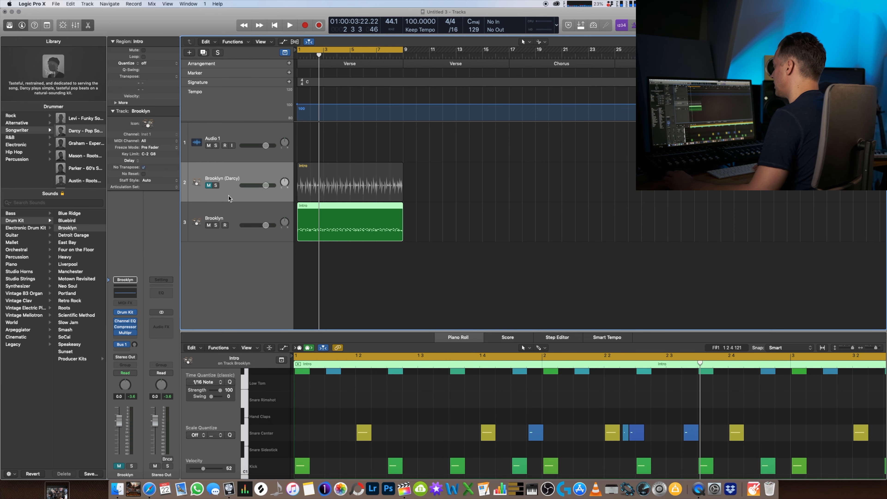
pyautogui.press('space')
pyautogui.press('space')
# - Enlarge the Piano Roll and examine the Intro region's hi-hat, snare and kick notes
pyautogui.scroll(-6, 421, 380)
pyautogui.scroll(5, 421, 381)
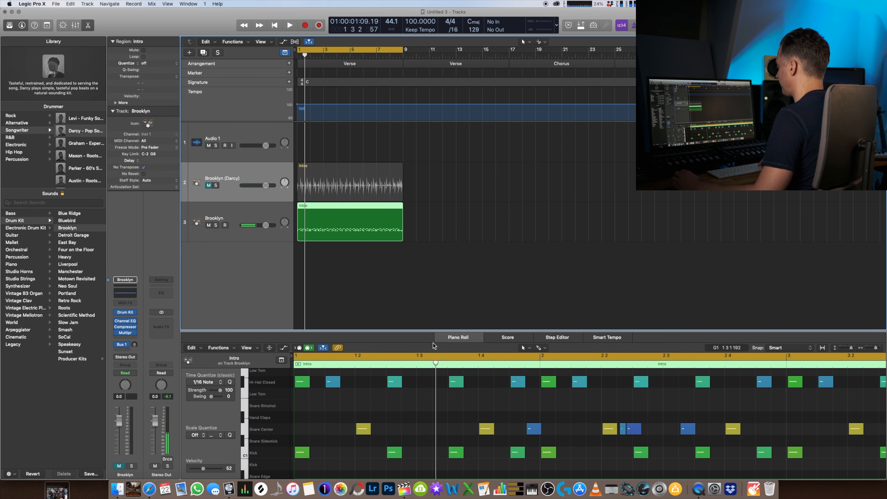
pyautogui.moveTo(427, 335); pyautogui.dragTo(423, 284)
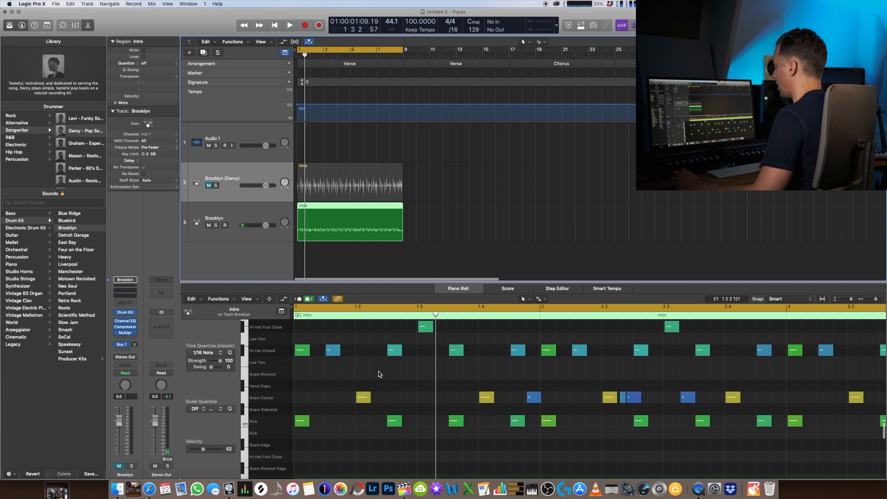
pyautogui.hscroll(-4, 378, 371)
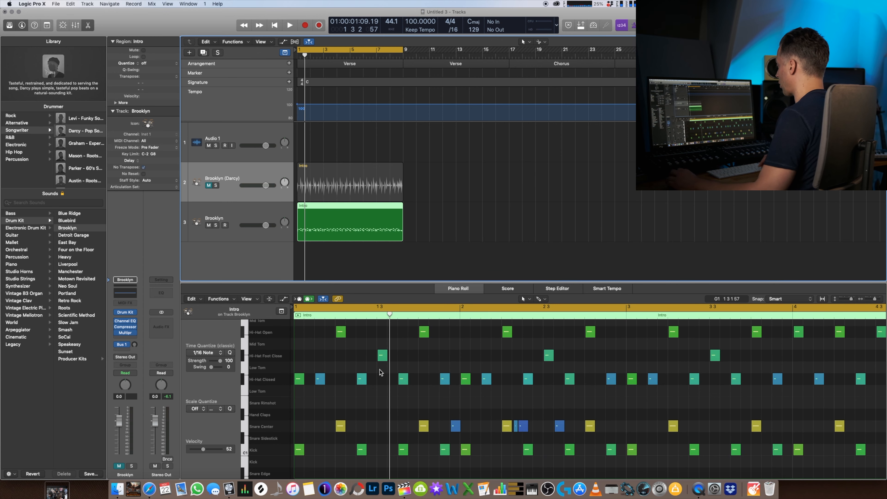
pyautogui.scroll(-4, 376, 370)
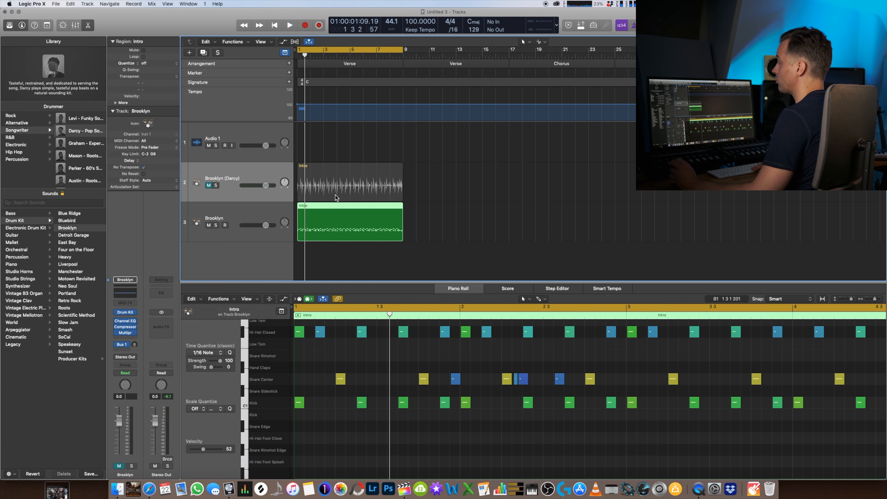
# - Add two alternating pairs of Verse and Chorus regions after the Intro on the Drummer track
pyautogui.click(413, 189)
pyautogui.click(408, 183)
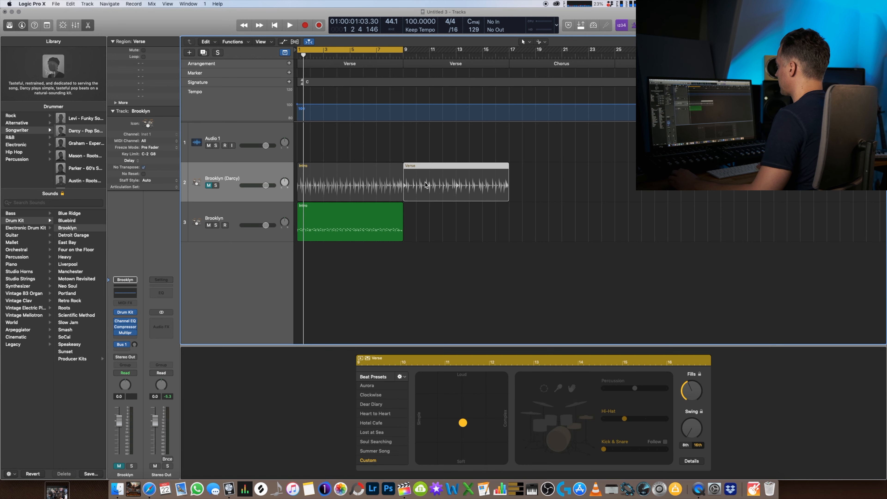
pyautogui.click(513, 182)
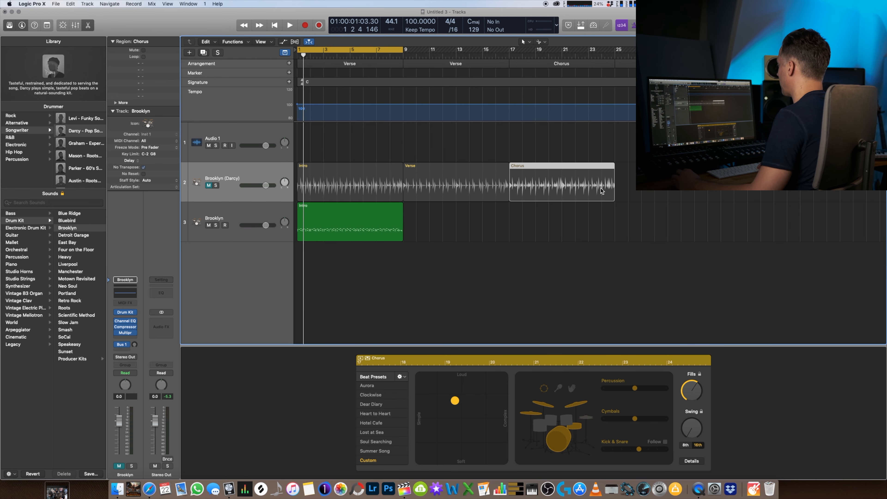
pyautogui.click(619, 183)
pyautogui.click(724, 183)
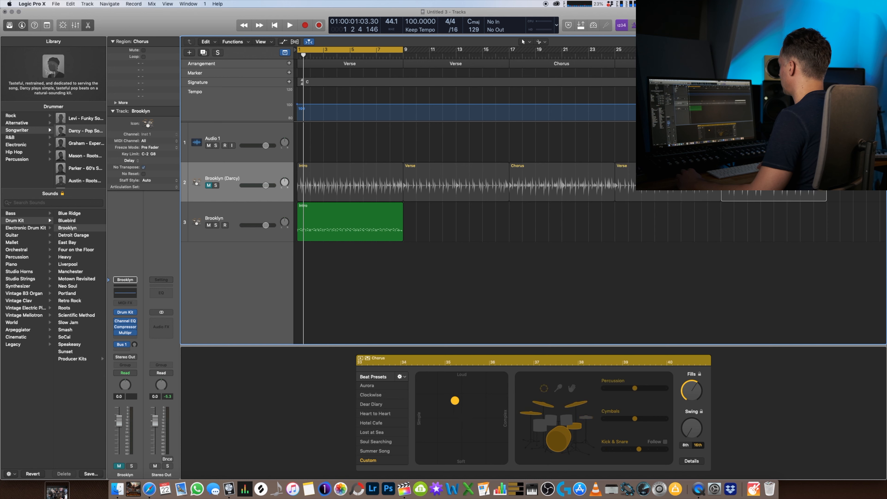
# - Unmute the Drummer track and copy its four Verse and Chorus regions onto the Brooklyn instrument track as MIDI
pyautogui.moveTo(772, 222); pyautogui.dragTo(399, 187)
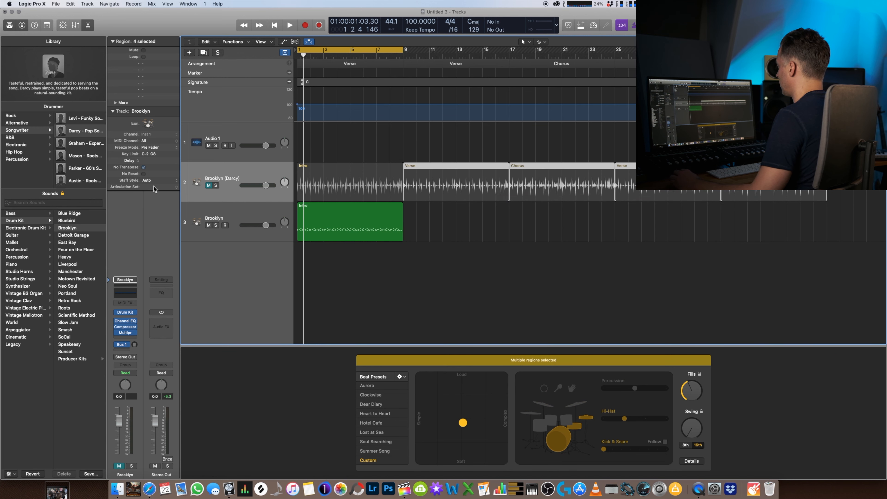
pyautogui.click(210, 186)
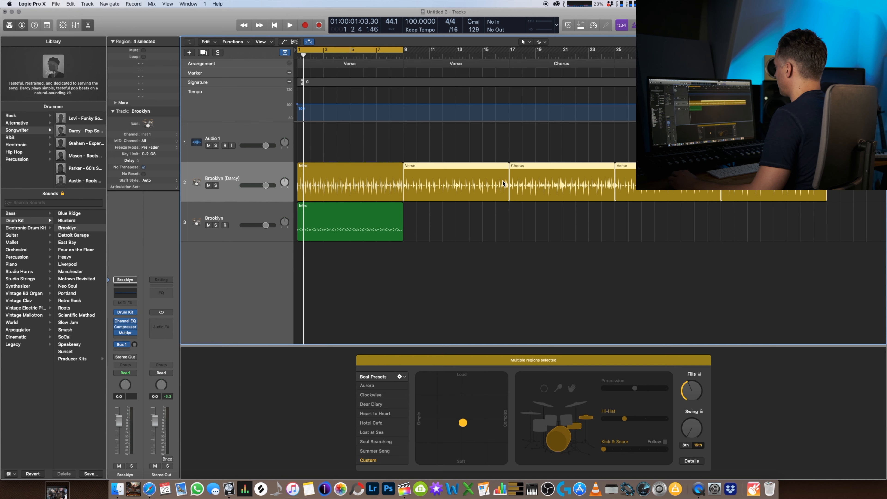
pyautogui.moveTo(471, 190); pyautogui.dragTo(472, 219)
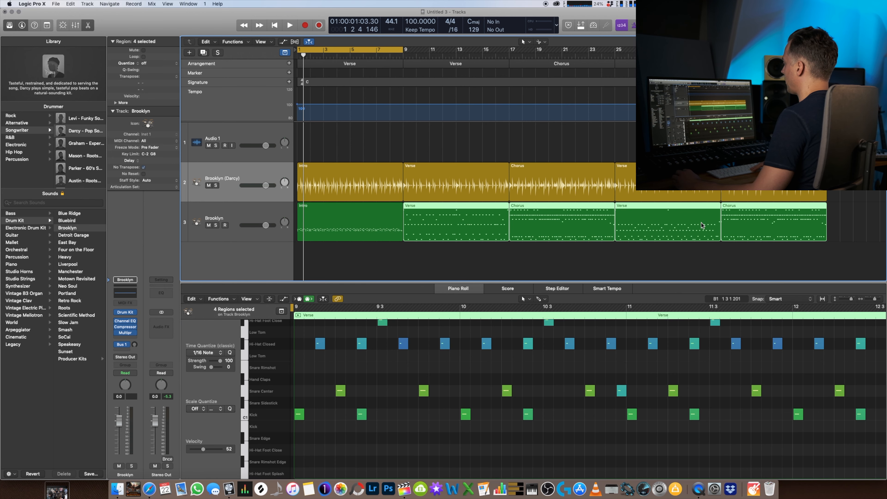
# - Load the Brooklyn+ producer kit on the Brooklyn instrument track and expand its stack to view the individual drum channels
pyautogui.click(227, 215)
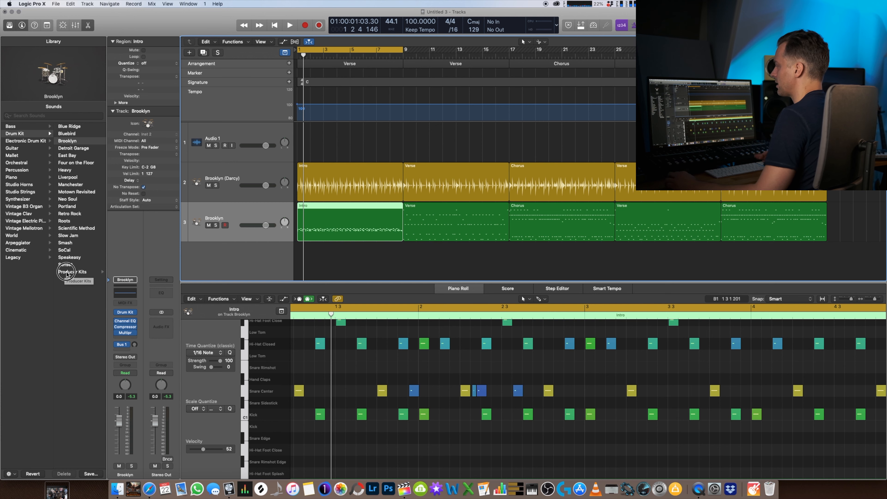
pyautogui.click(72, 272)
pyautogui.click(64, 149)
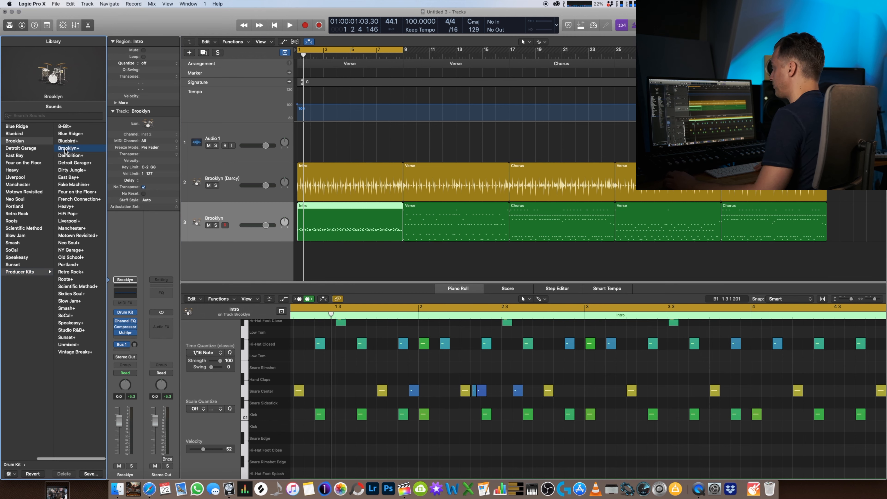
pyautogui.click(194, 222)
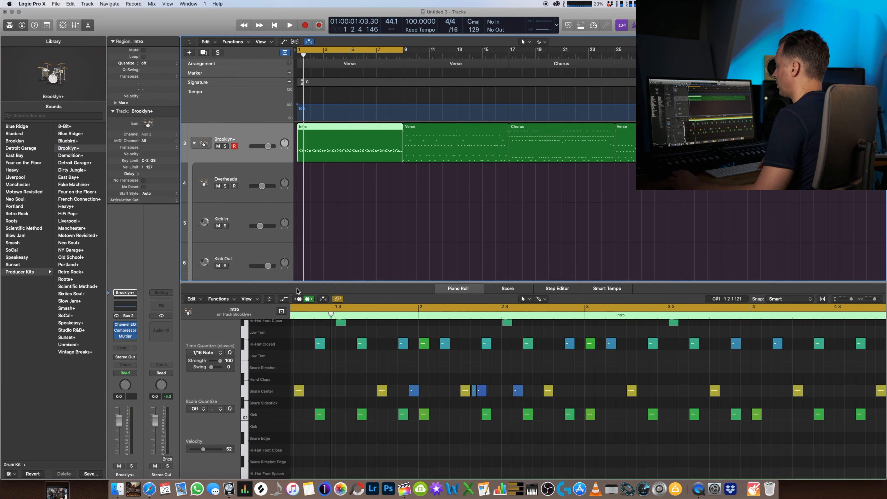
pyautogui.press('e')
pyautogui.scroll(3, 312, 288)
pyautogui.scroll(-5, 312, 286)
pyautogui.scroll(-3, 313, 287)
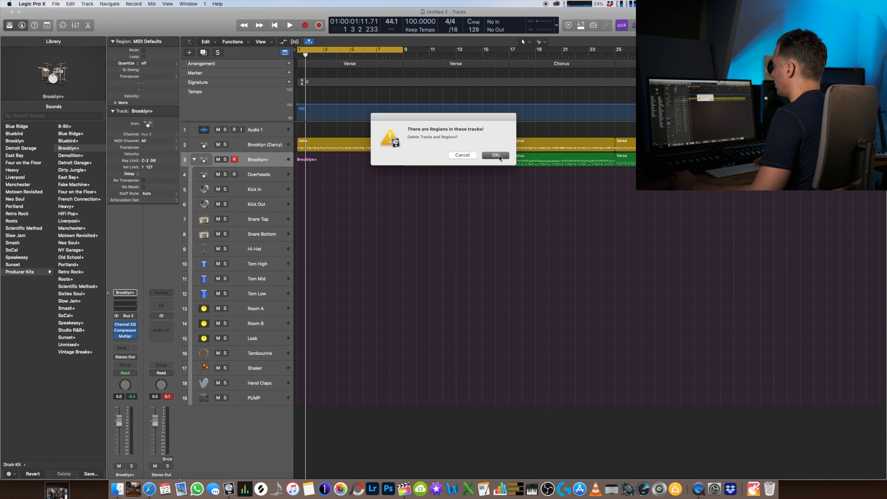
# - Delete the Brooklyn+ track stack together with the regions on it
pyautogui.click(495, 155)
pyautogui.scroll(10, 467, 158)
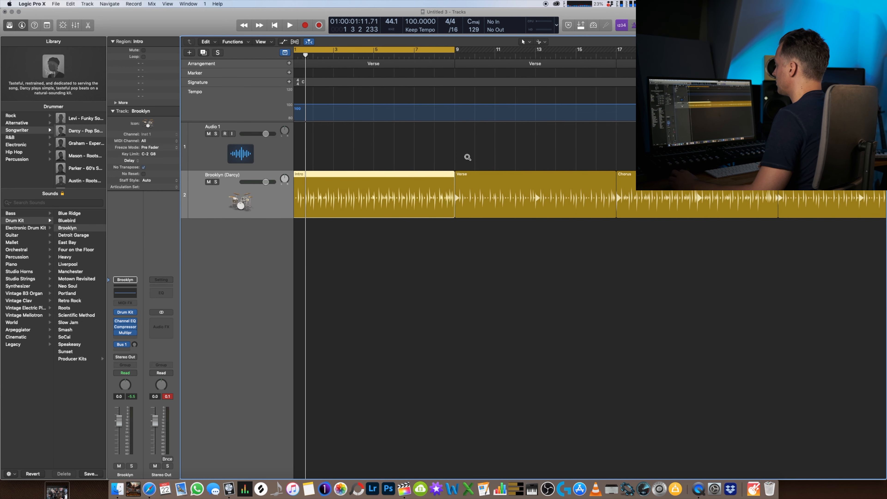
pyautogui.scroll(-3, 461, 157)
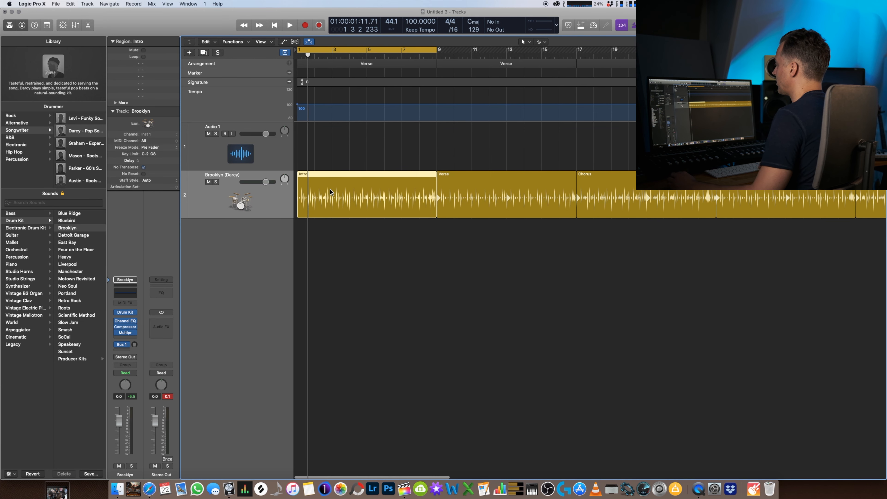
# - Show the Intro region's performance details and compare minimum Ghost Notes with the maximum during playback, leaving the maximum set
pyautogui.doubleClick(371, 199)
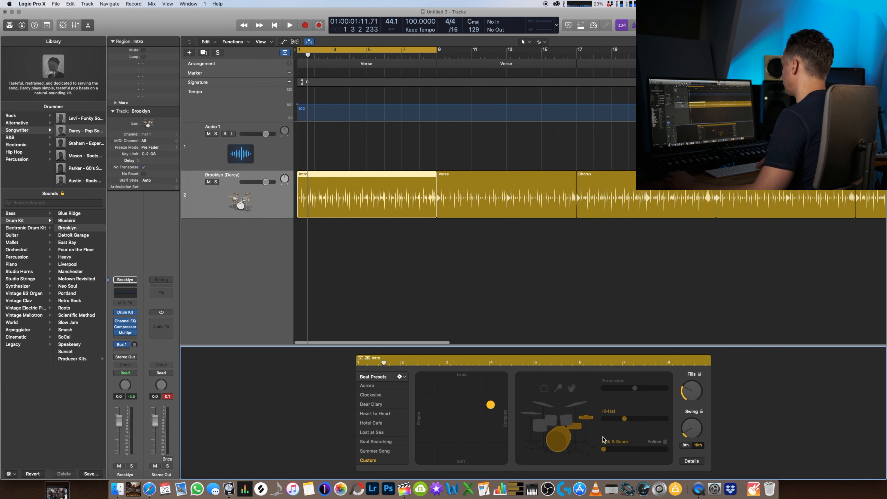
pyautogui.click(691, 461)
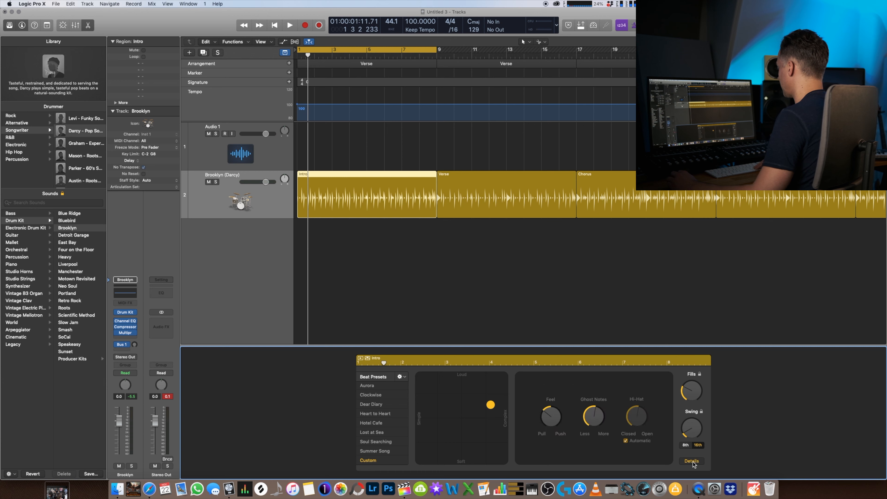
pyautogui.moveTo(593, 415); pyautogui.dragTo(587, 468)
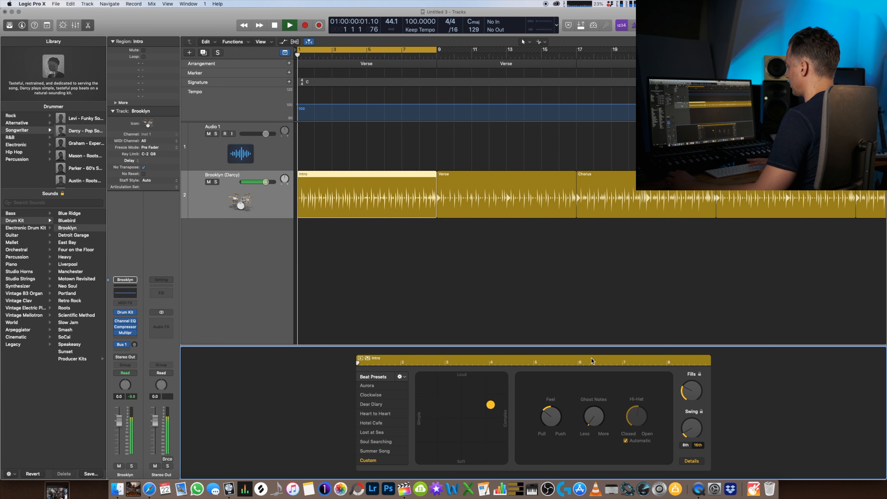
pyautogui.moveTo(592, 420); pyautogui.dragTo(592, 418)
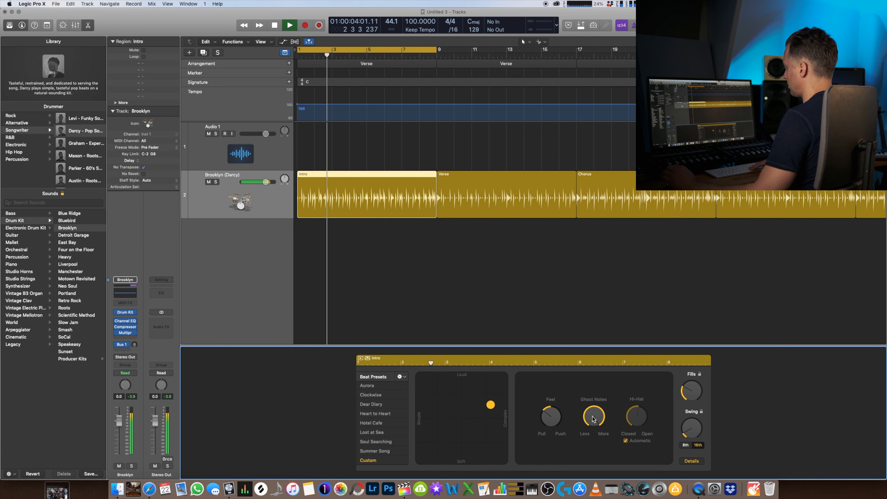
pyautogui.press('space')
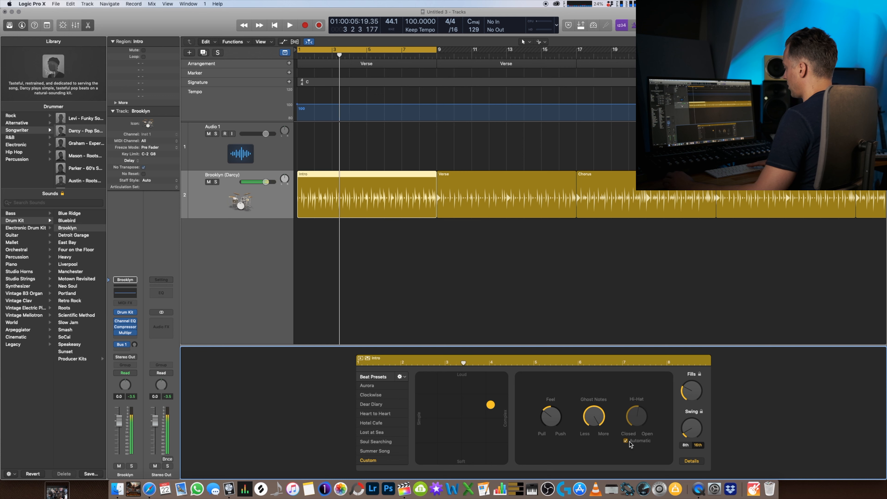
# - Turn off the automatic hi-hat control, set the hi-hat fully open, and play the Intro from the start
pyautogui.click(625, 441)
pyautogui.press(',')
pyautogui.press(',')
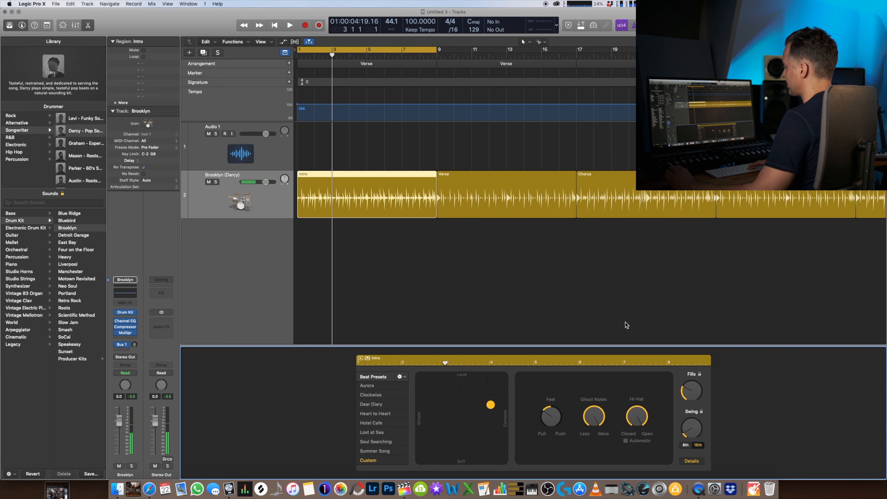
pyautogui.press('Return')
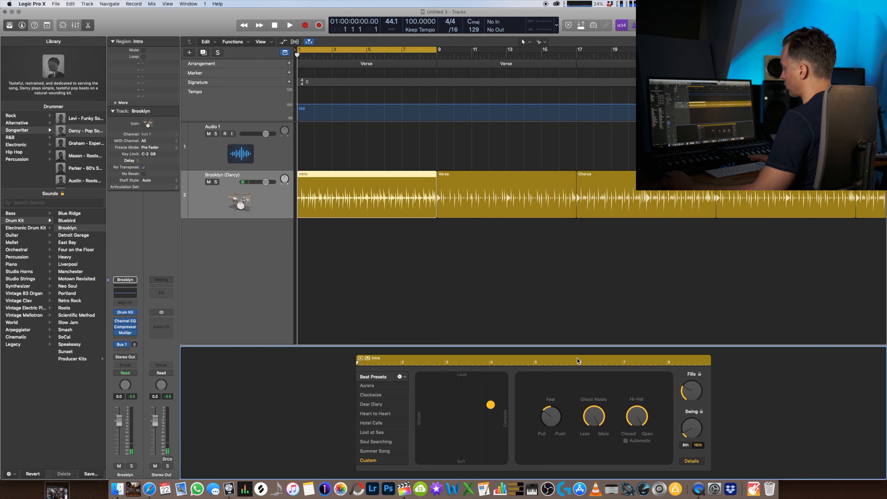
pyautogui.press('space')
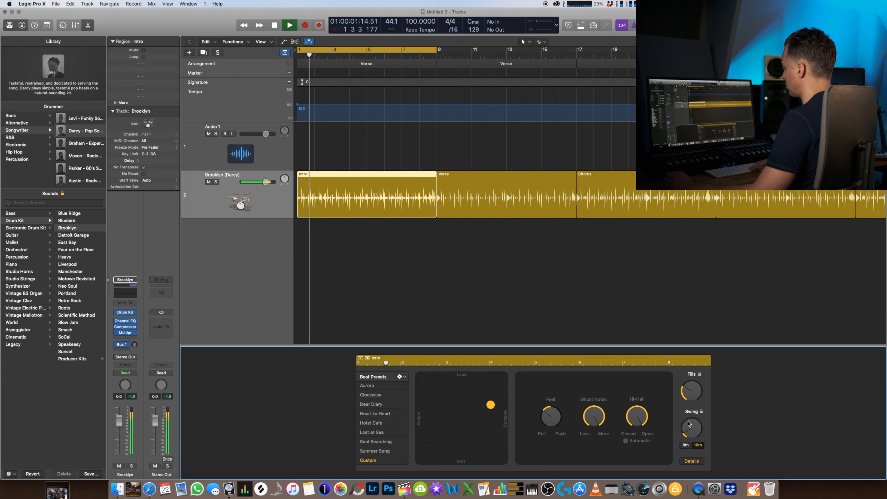
pyautogui.press('space')
# - Replay the Intro from the start and move the hi-hat setting toward closed, slightly below its midpoint
pyautogui.press('Return')
pyautogui.press('space')
pyautogui.moveTo(634, 419); pyautogui.dragTo(622, 388)
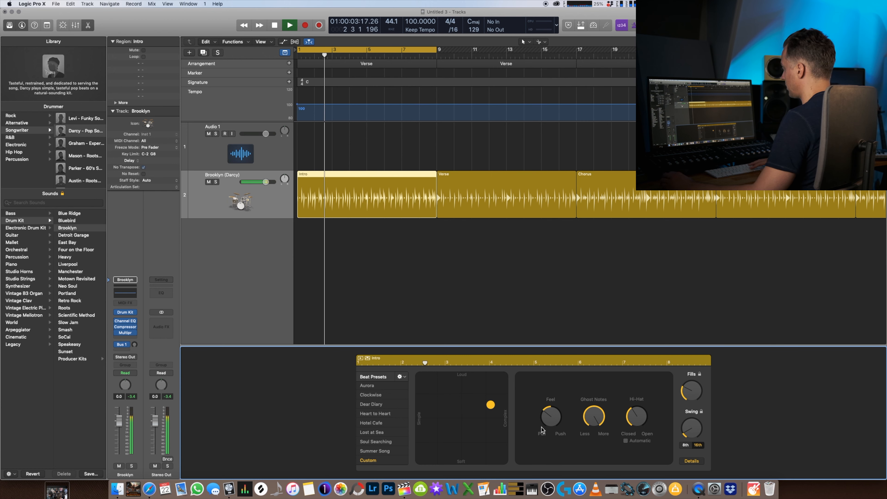
pyautogui.press('space')
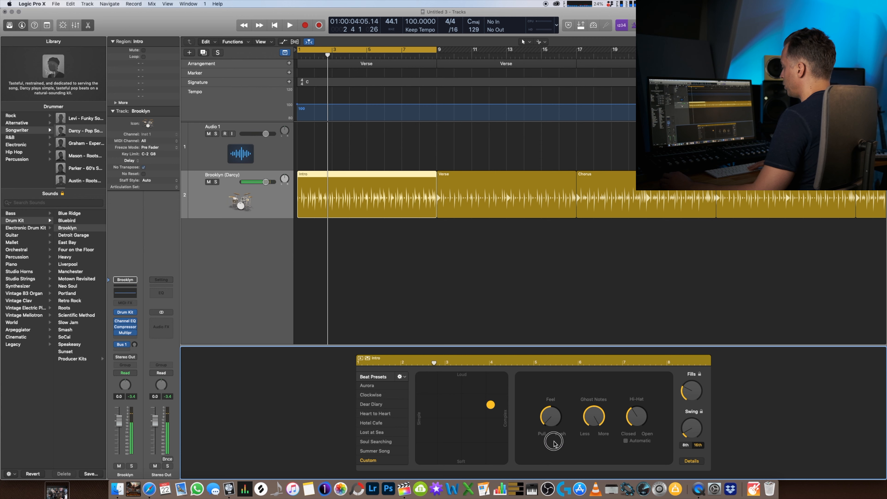
# - Try the Feel setting at centre, fully toward Pull and toward Push, and leave it slightly toward Pull
pyautogui.moveTo(548, 402); pyautogui.dragTo(547, 420)
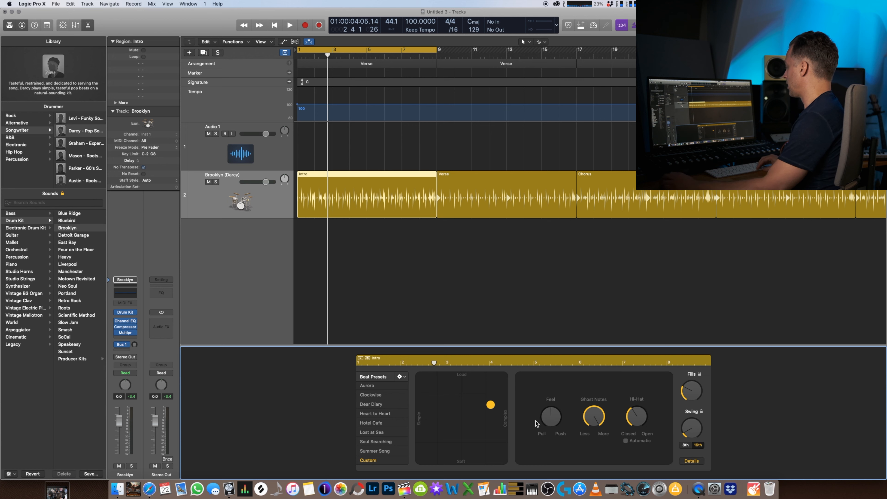
pyautogui.moveTo(549, 419); pyautogui.dragTo(547, 426)
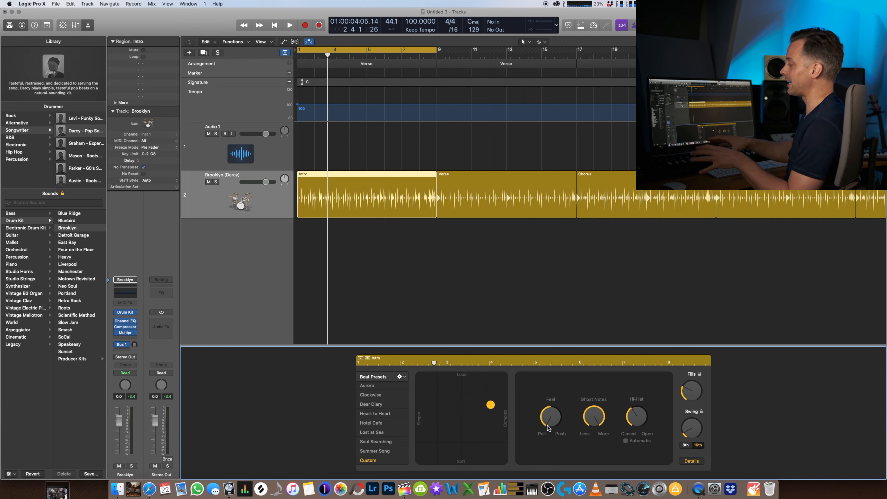
pyautogui.moveTo(555, 416); pyautogui.dragTo(540, 396)
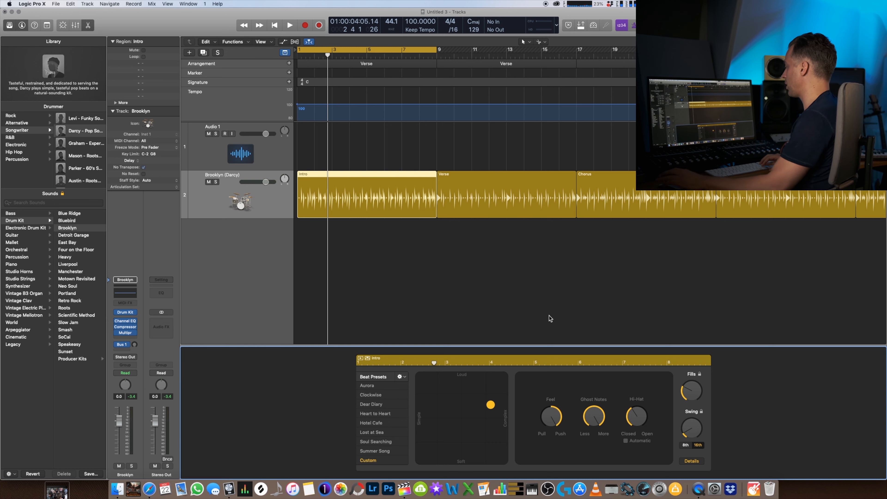
pyautogui.moveTo(550, 423); pyautogui.dragTo(548, 449)
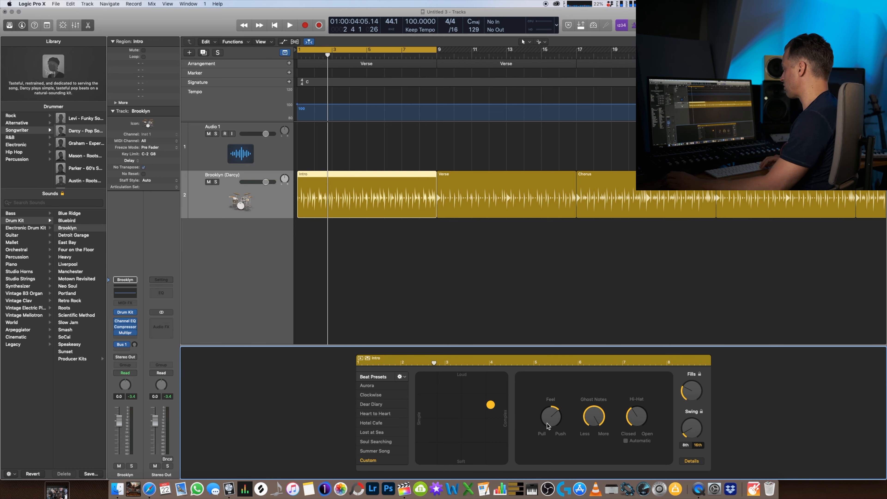
pyautogui.moveTo(550, 417); pyautogui.dragTo(544, 445)
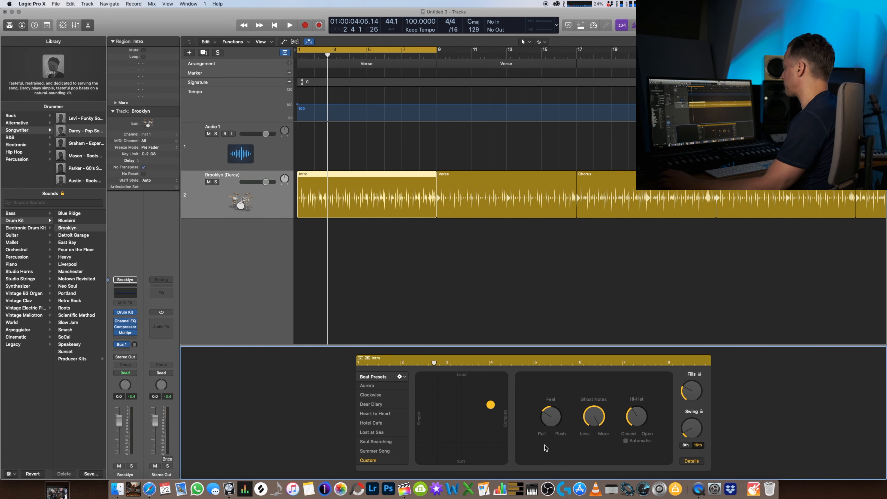